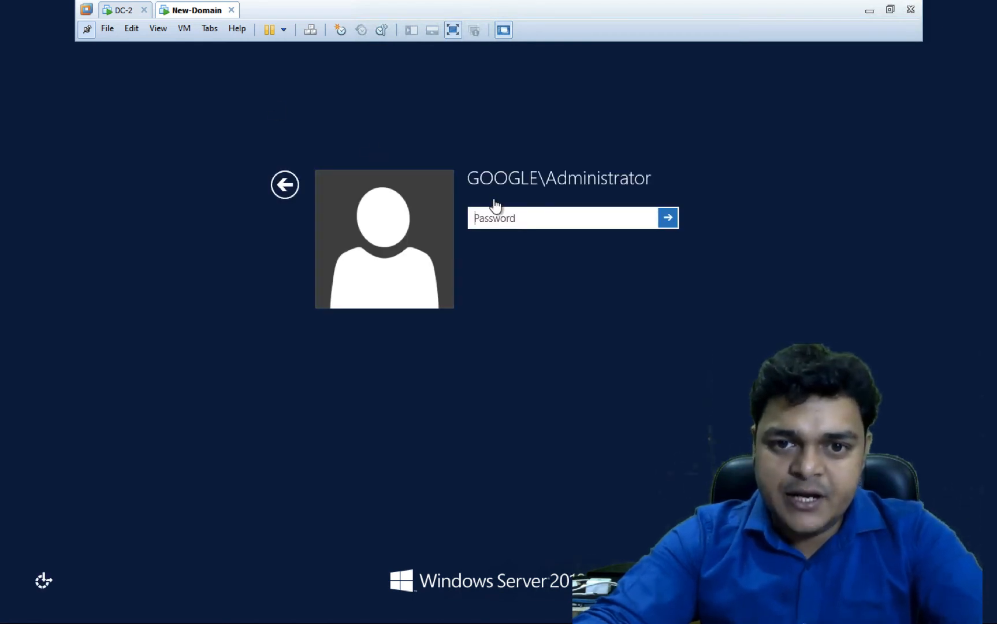
- Try to sign in to the New-Domain virtual machine as GOOGLE\Administrator with the account password
left_click(499, 214)
type("•••••••••")
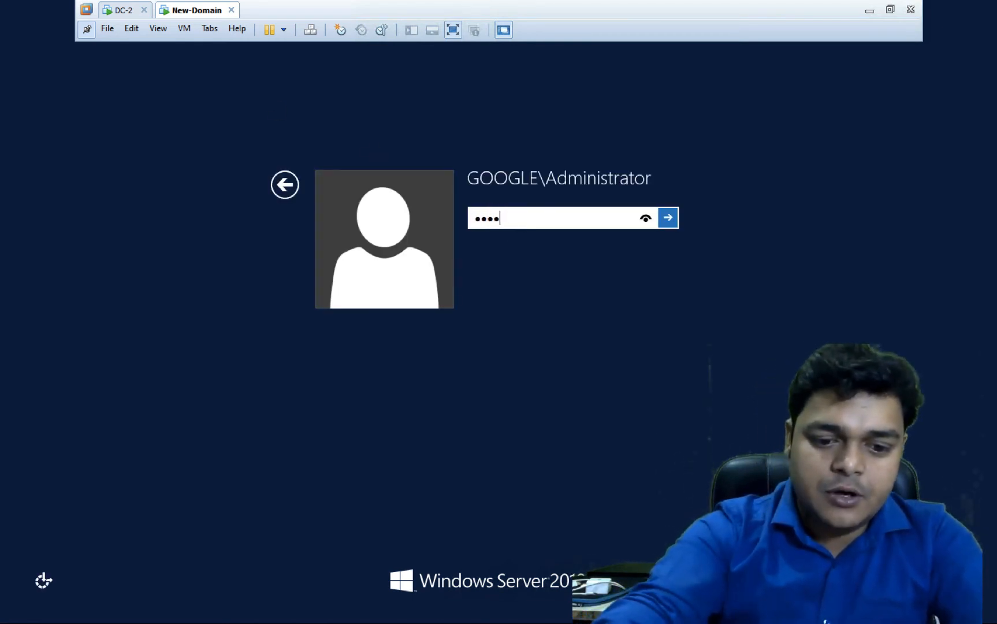
type("••")
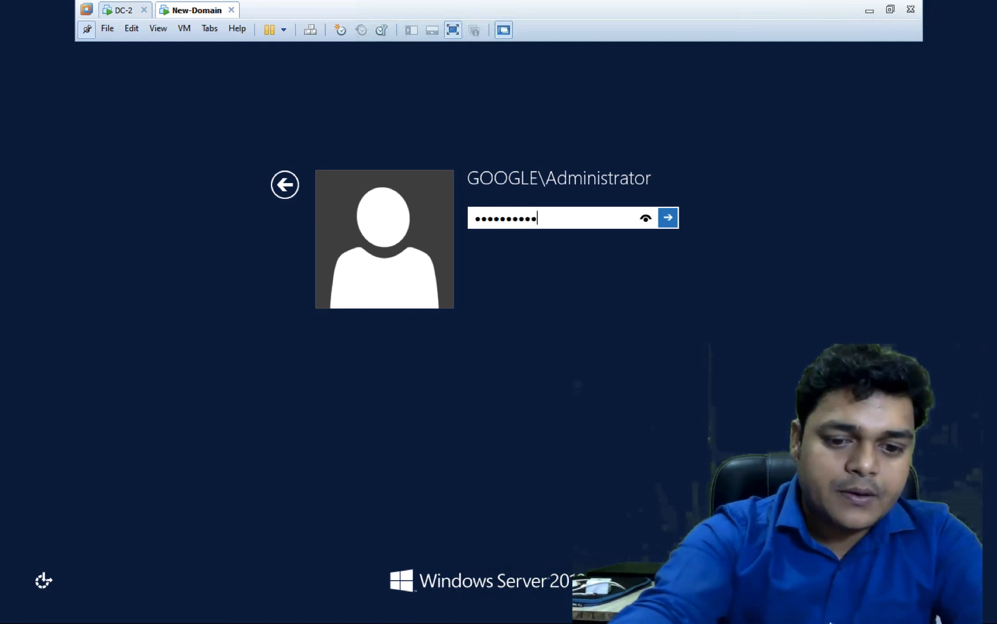
key("Return")
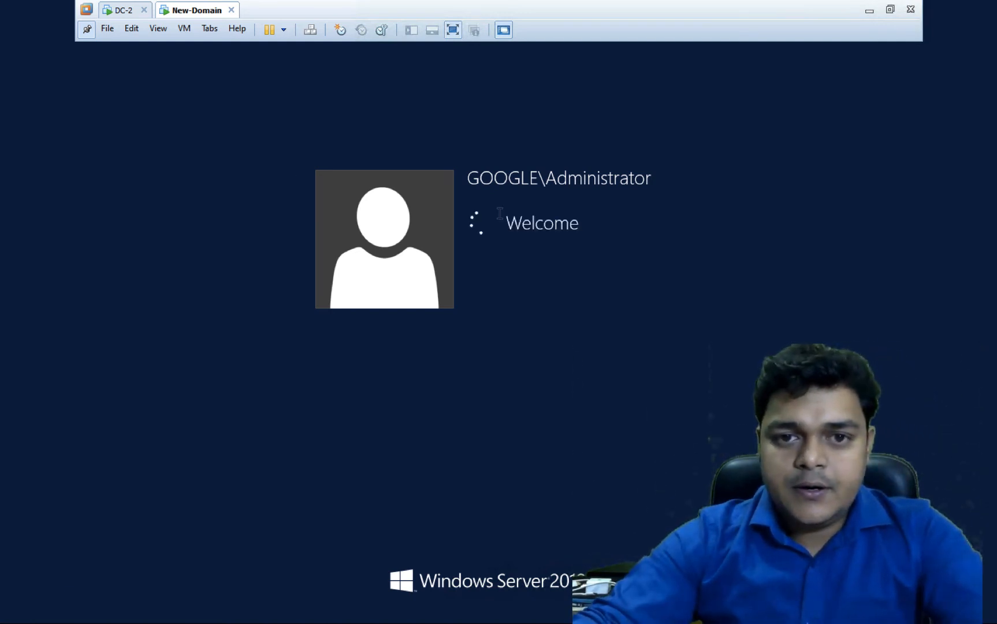
left_click(495, 241)
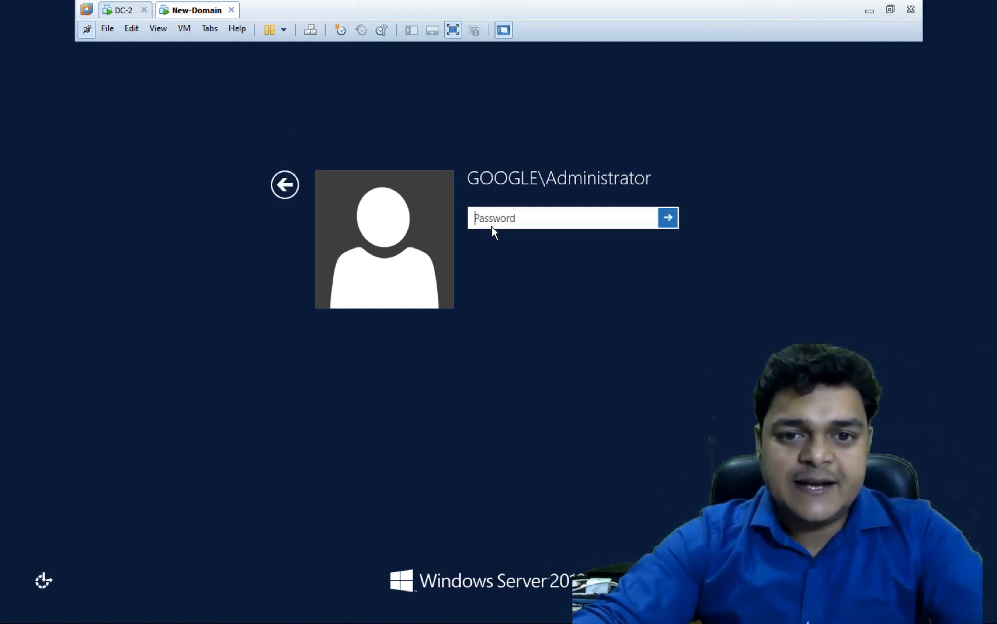
- Enter the account password again for GOOGLE\Administrator on the New-Domain machine and submit the sign-in
type("•••••")
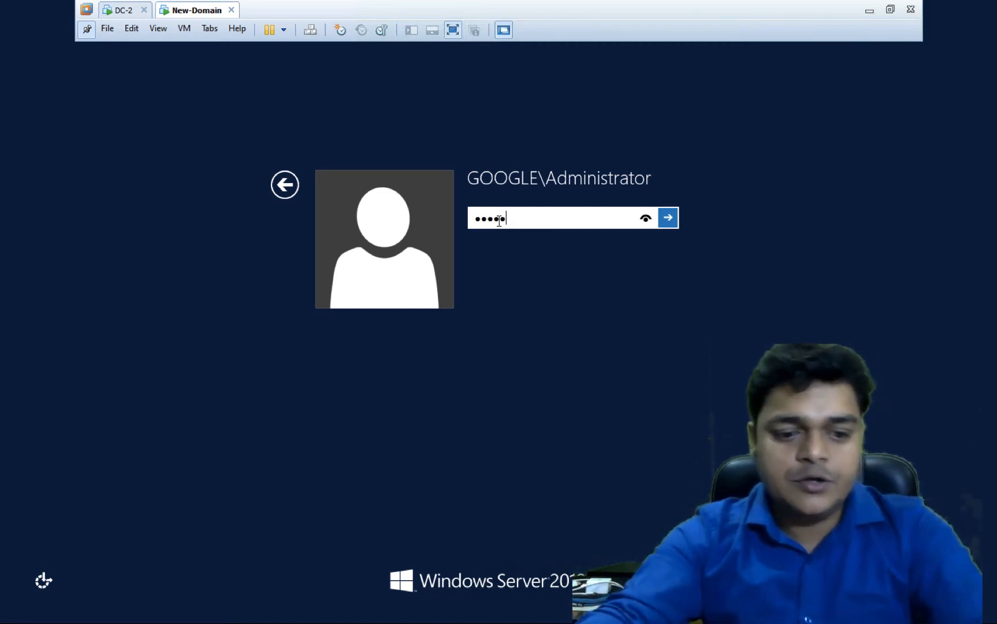
type("•••••••")
key("Return")
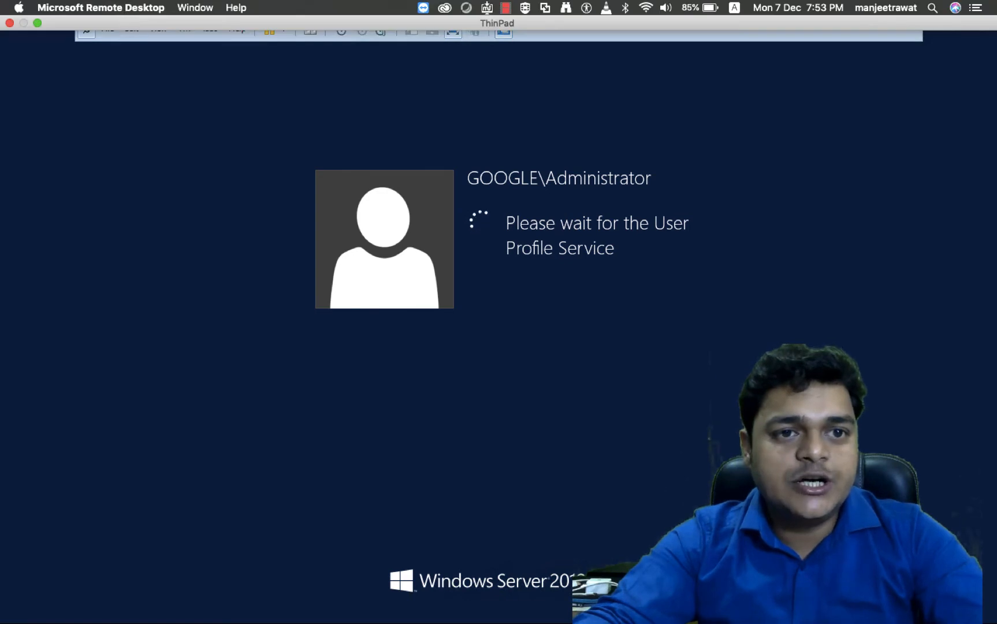
- Switch to the DC-2 virtual machine, unlock its sign-in screen and log in as GOOGLE\Administrator with the account password
left_click(123, 10)
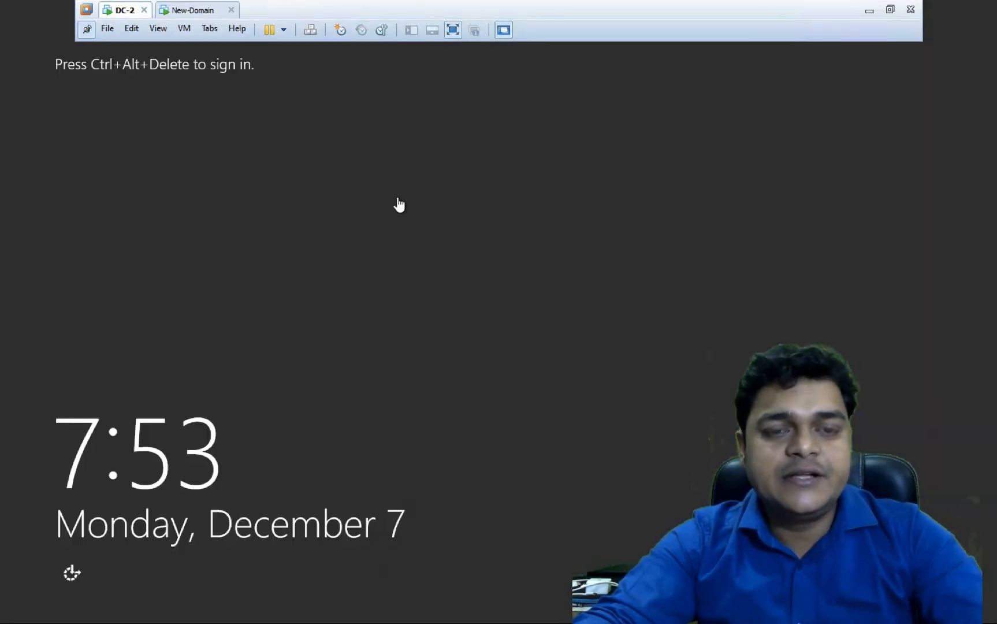
left_click(315, 33)
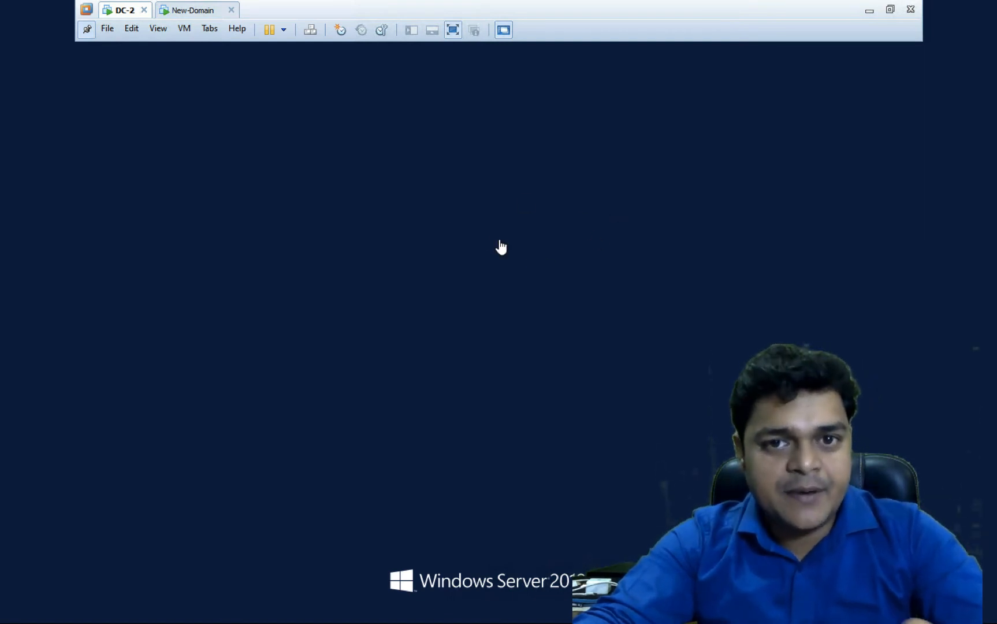
left_click(197, 12)
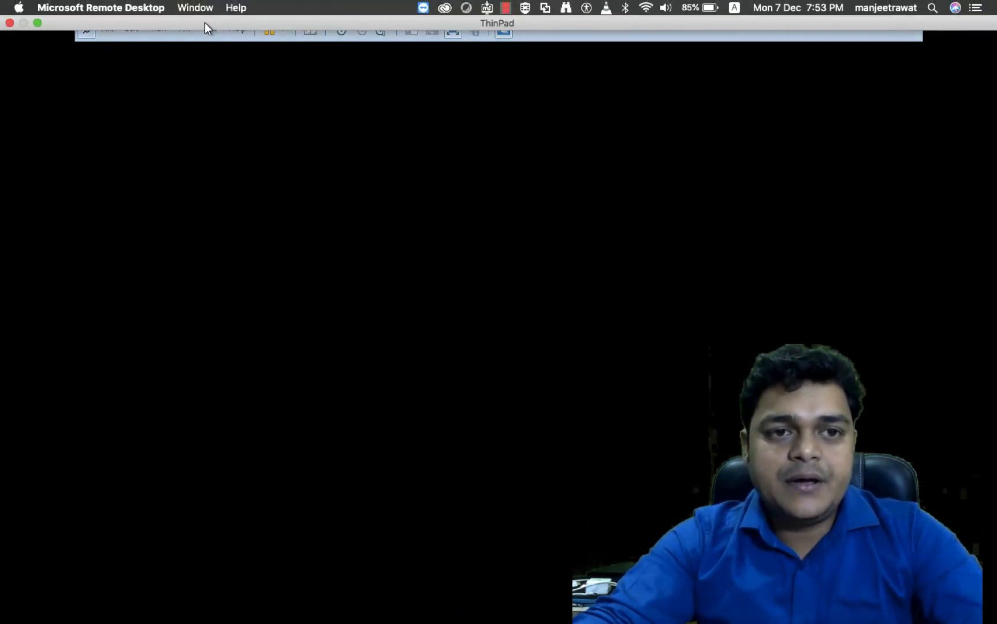
left_click(126, 11)
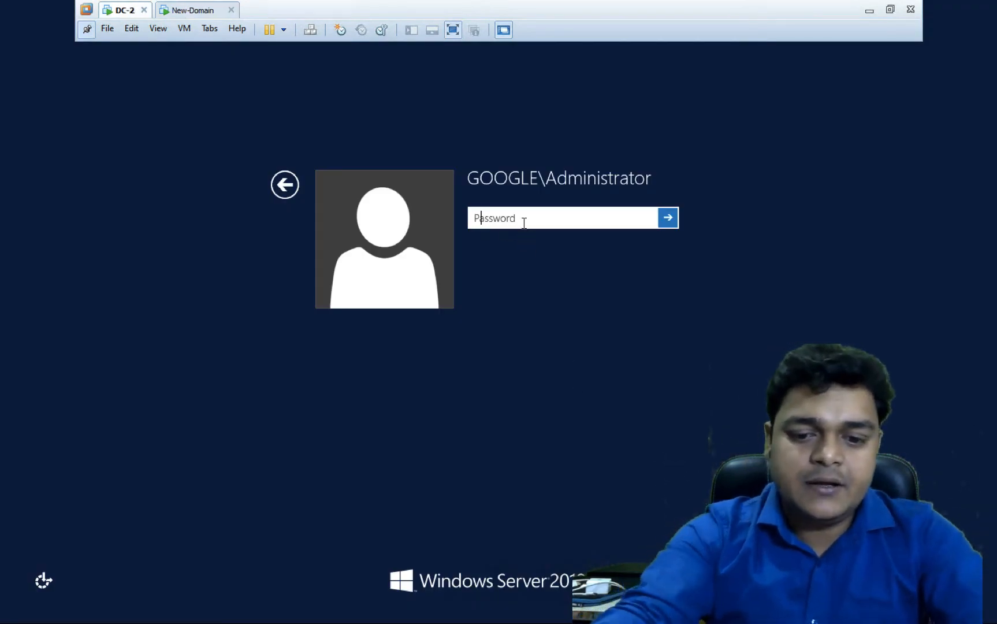
type("***********")
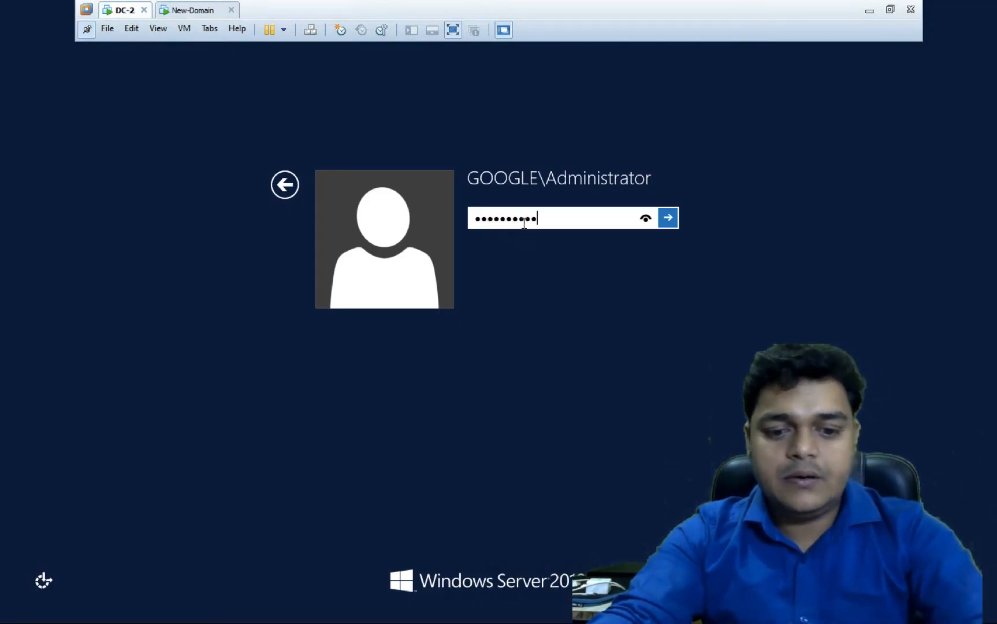
key("Return")
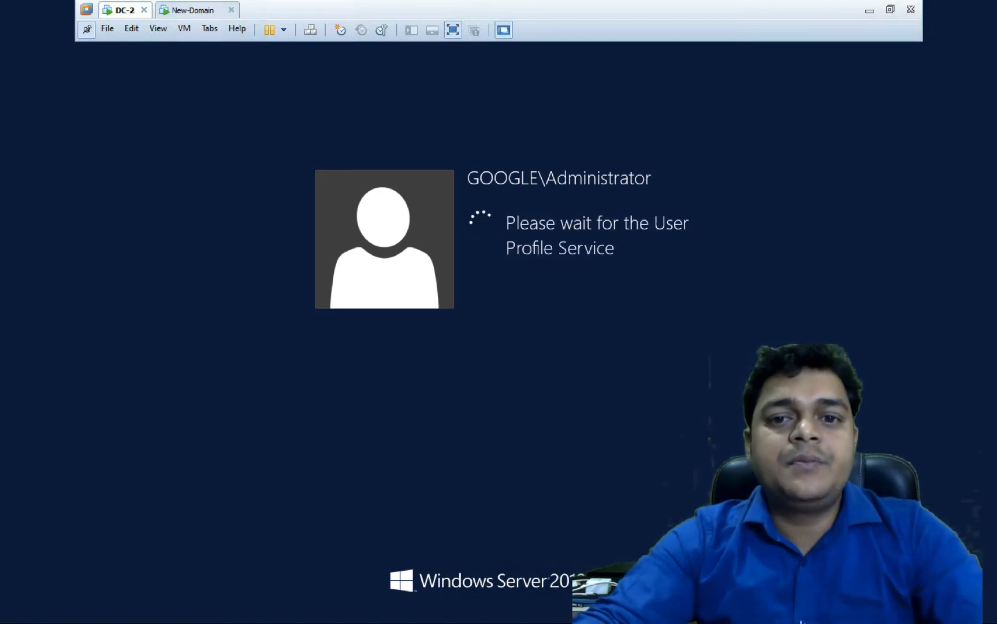
- Check the sign-in progress of both virtual machines and review the DNS-Services topic outline in the drawing app
left_click(203, 14)
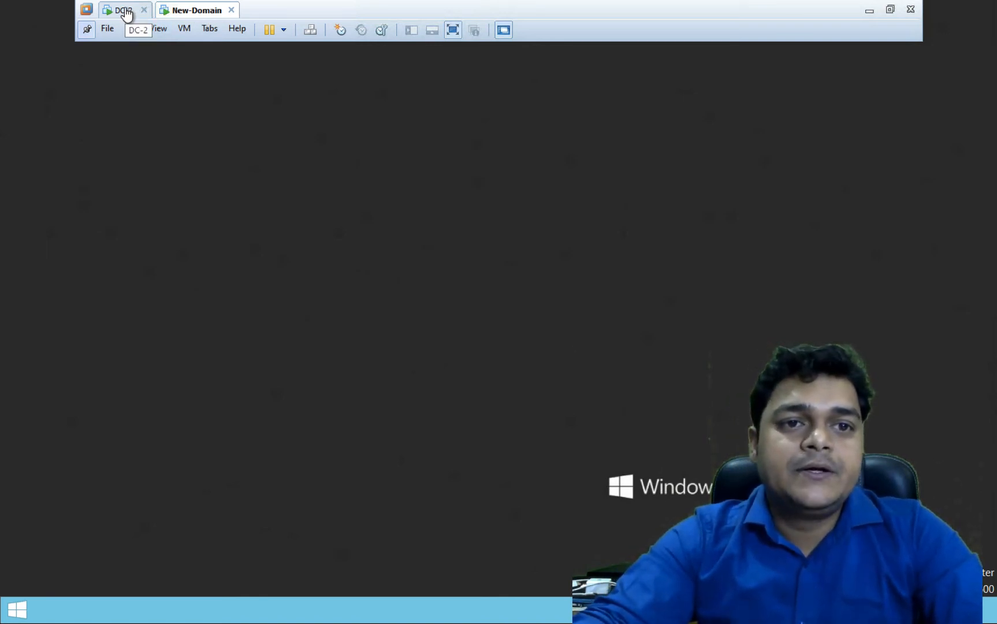
left_click(125, 11)
left_click(194, 13)
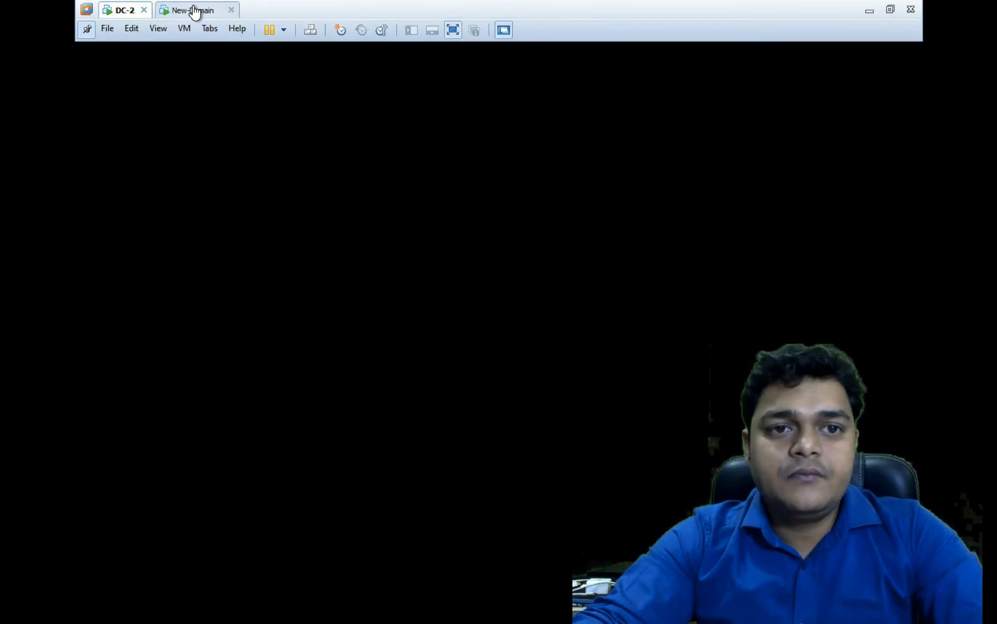
key("ctrl+Left")
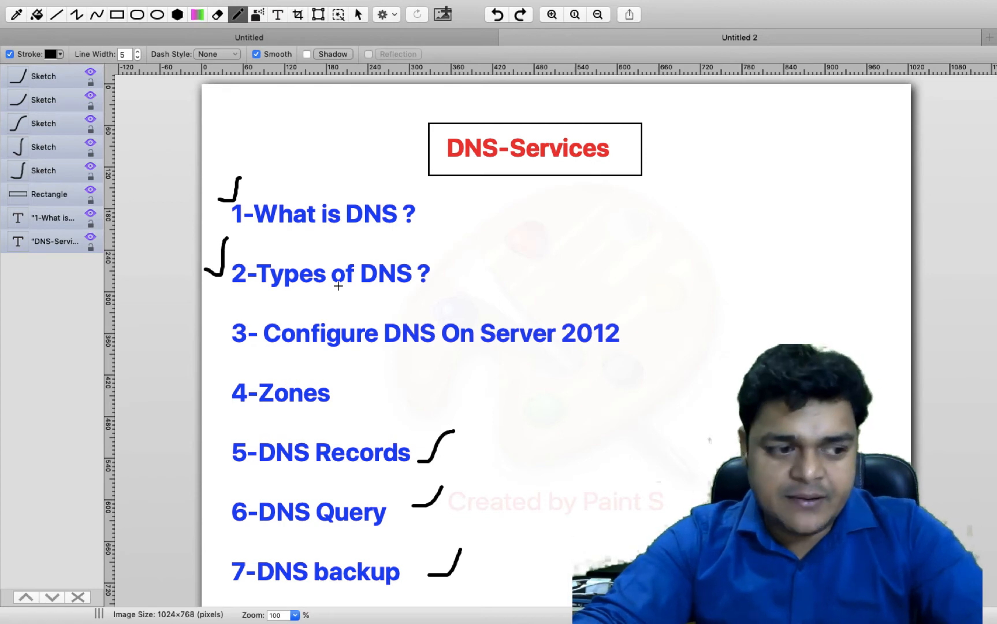
key("ctrl+Right")
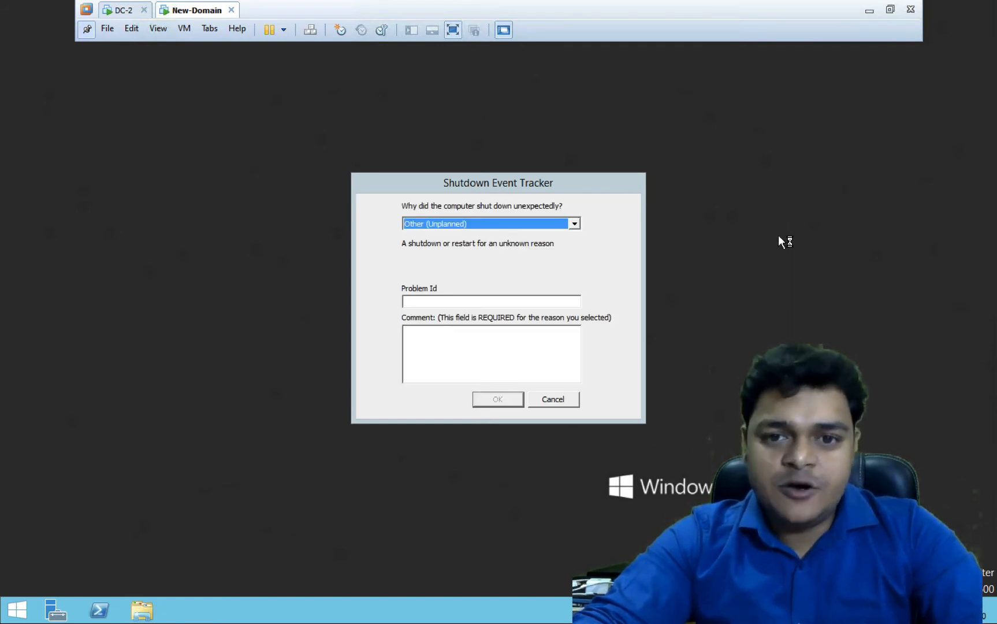
- Dismiss the Shutdown Event Tracker without giving a reason and refresh the New-Domain desktop
left_click(555, 400)
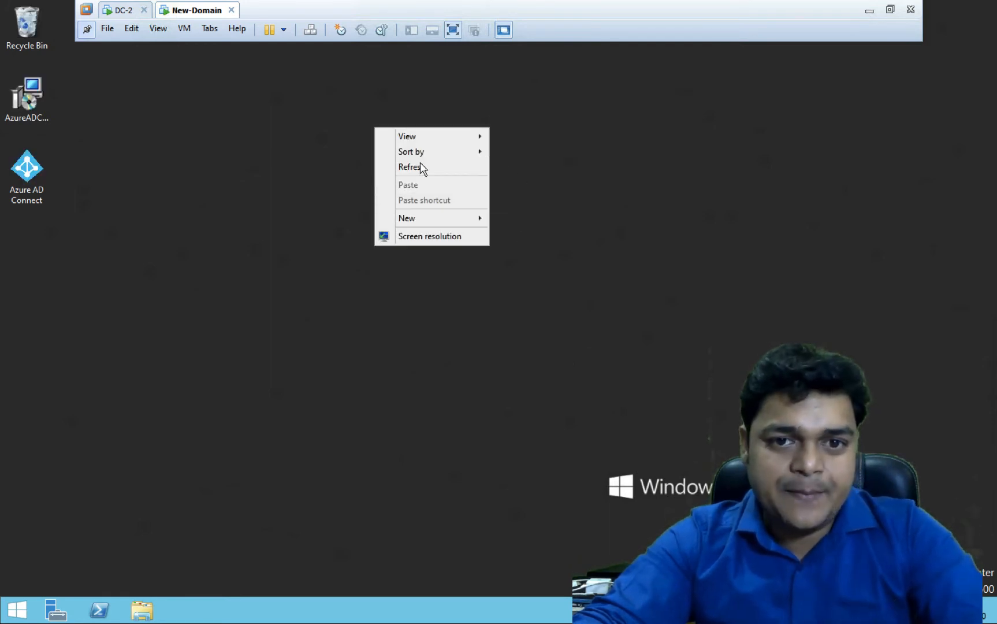
left_click(420, 164)
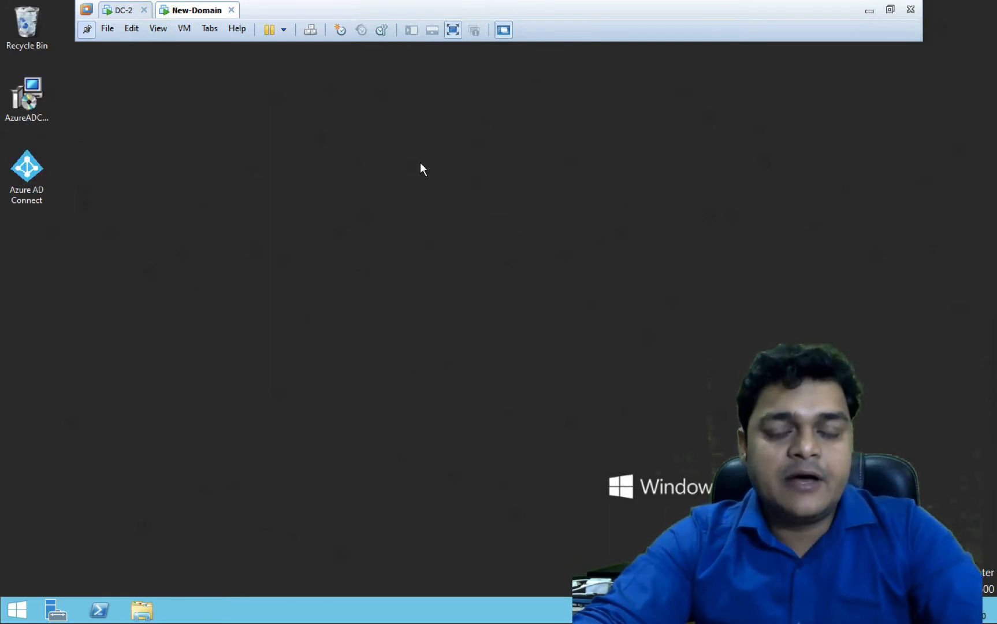
- Check whether DC-2 has loaded its desktop, backing out of its security options screen, and return to New-Domain
left_click(126, 11)
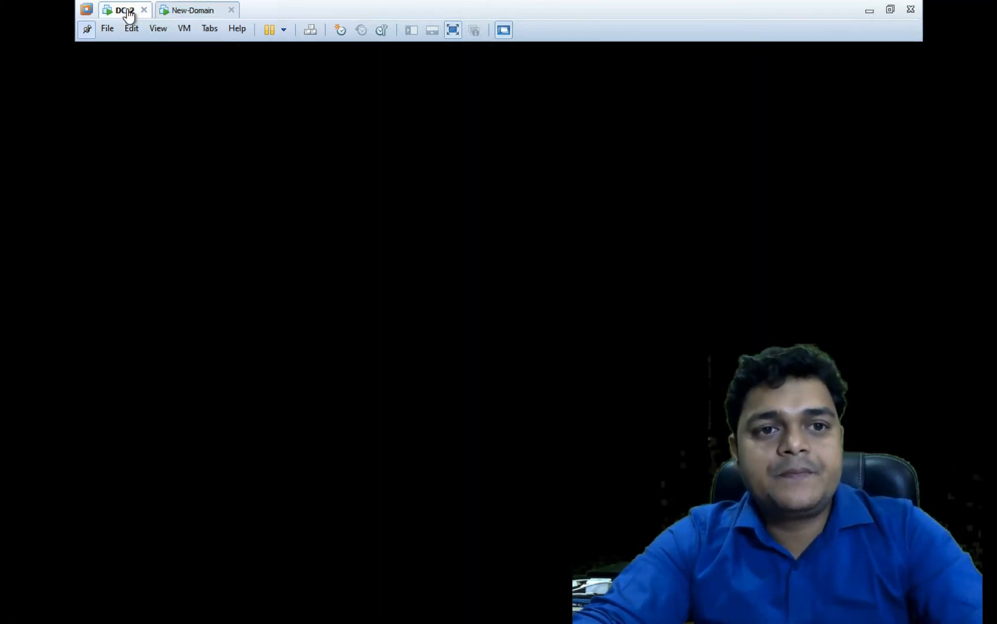
left_click(310, 31)
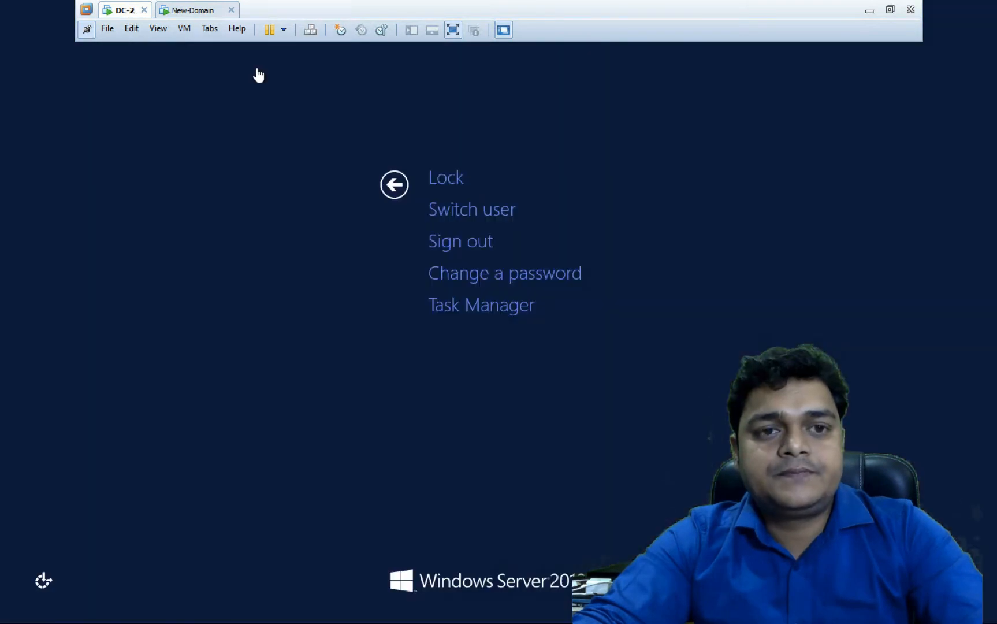
left_click(395, 185)
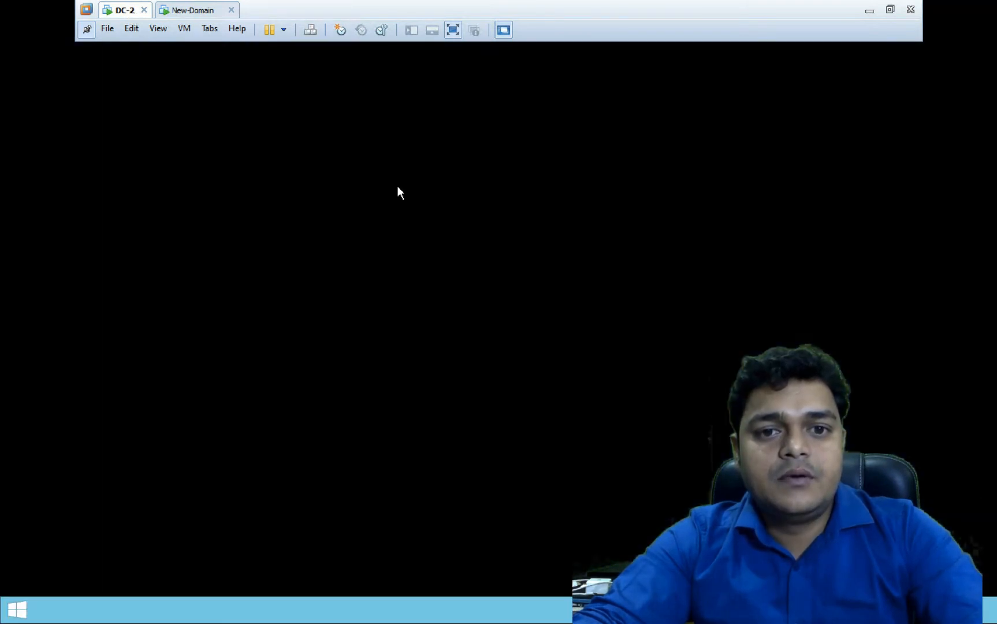
left_click(195, 12)
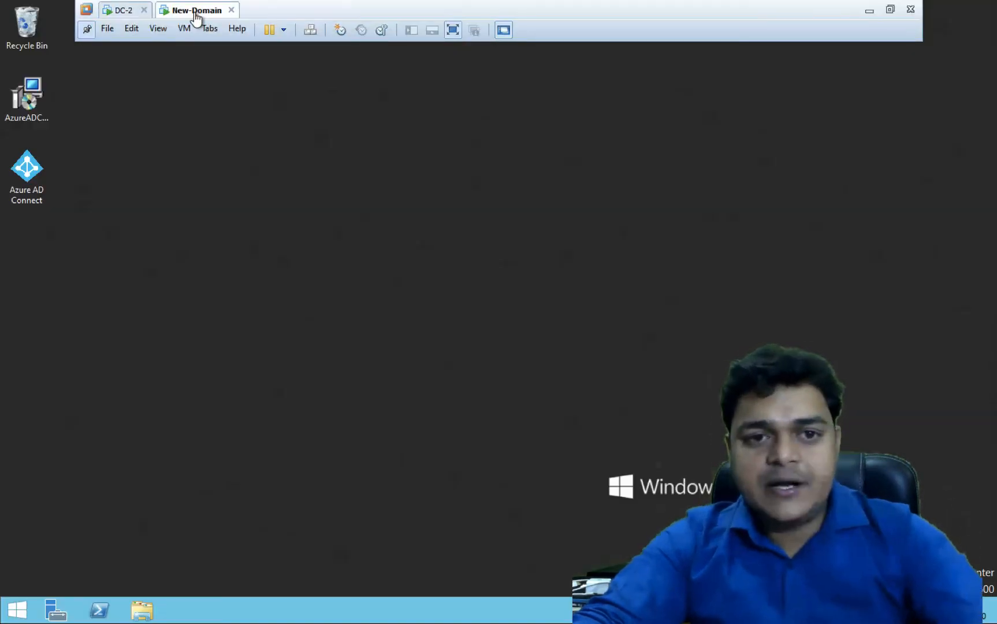
key("ctrl+Left")
key("ctrl+Left")
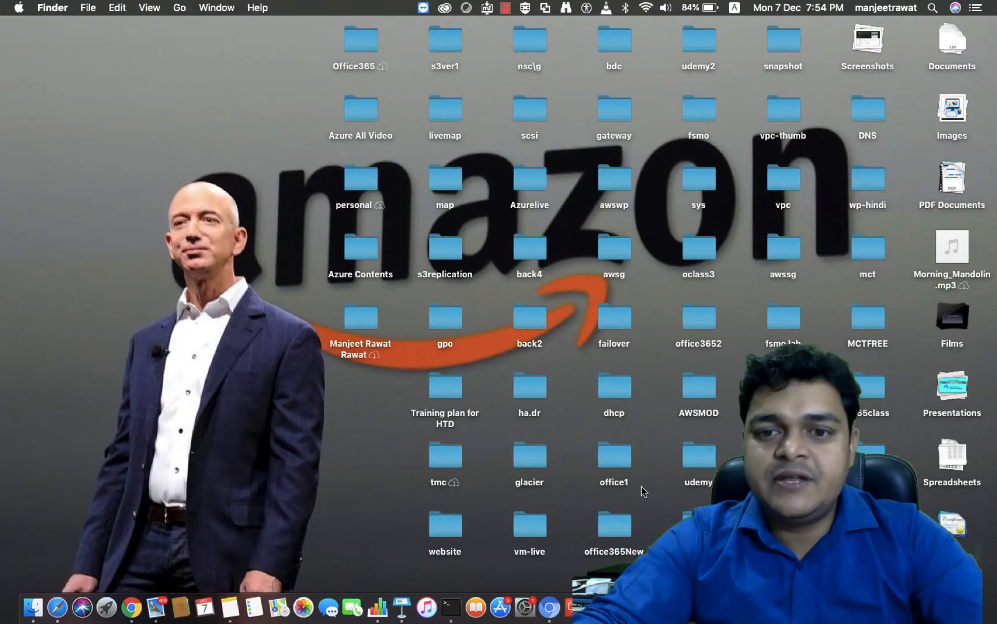
right_click(852, 607)
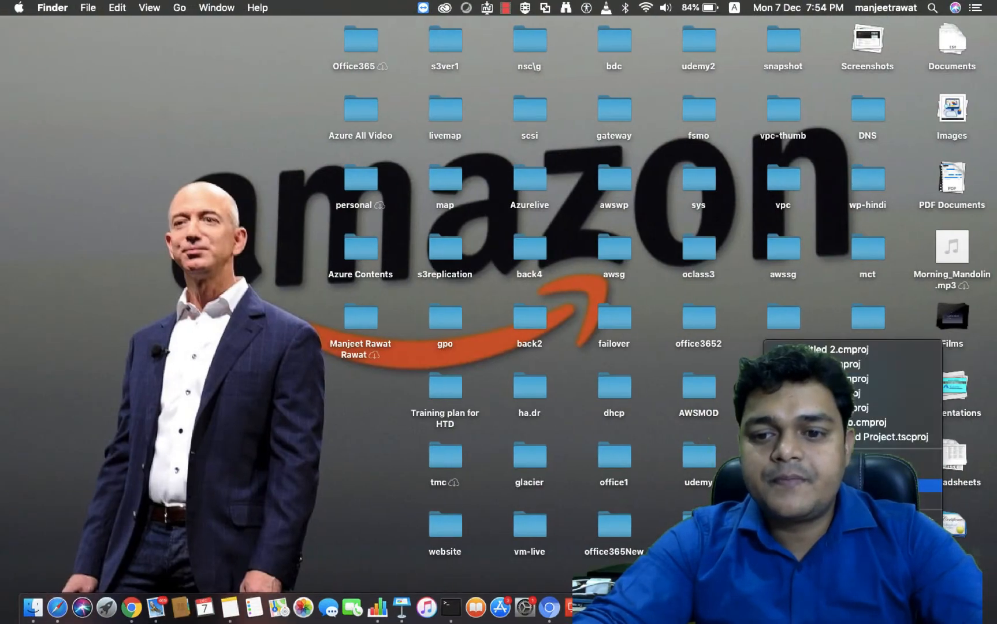
key("Escape")
key("ctrl+Right")
key("ctrl+Right")
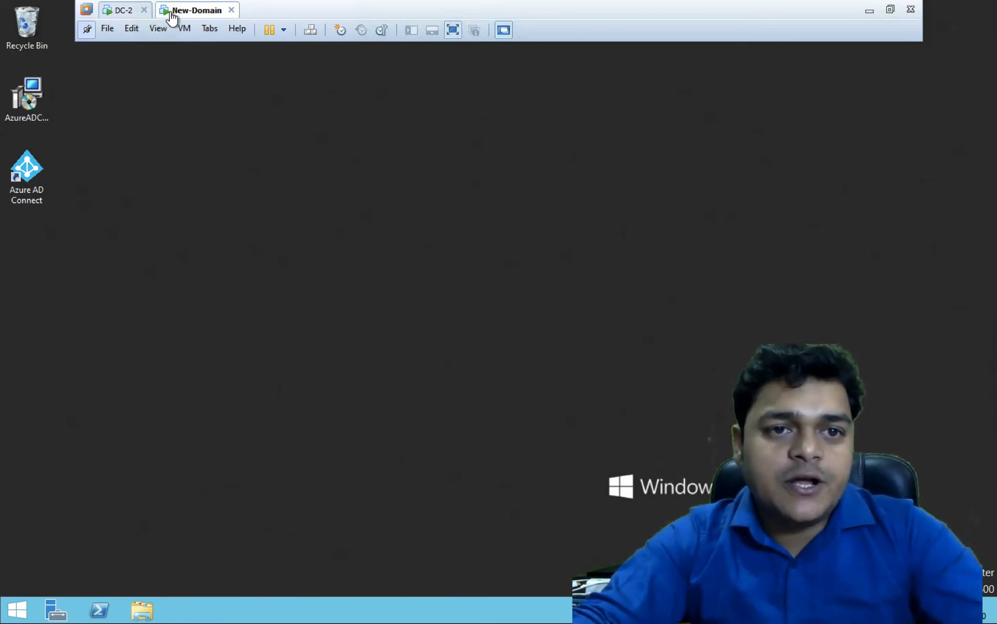
- Run ncpa.cpl on New-Domain to view the Ethernet0 adapter in Network Connections, and close the window
left_click(324, 240)
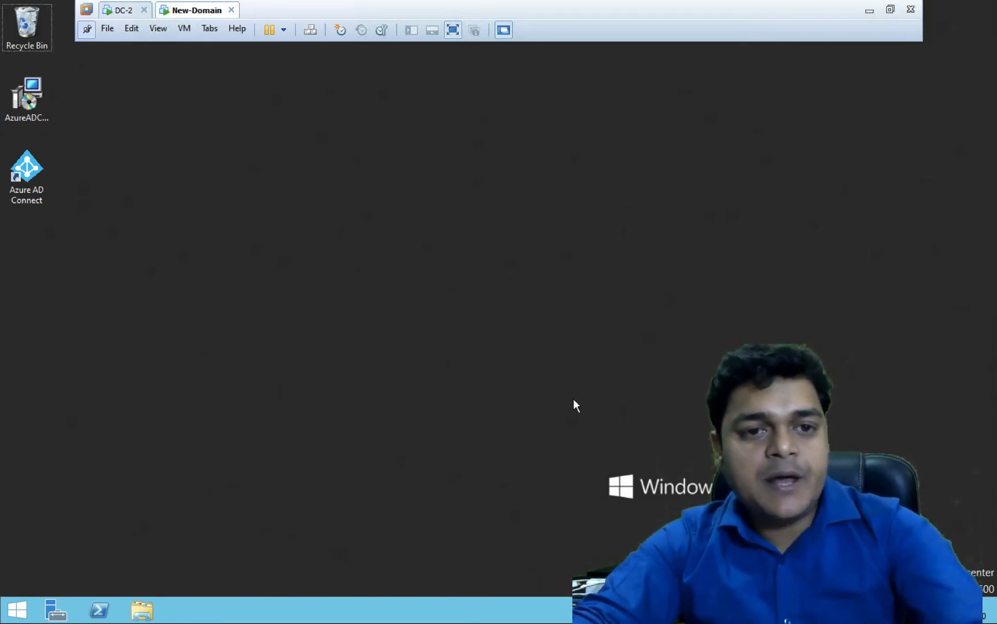
key("super+r")
type("nc")
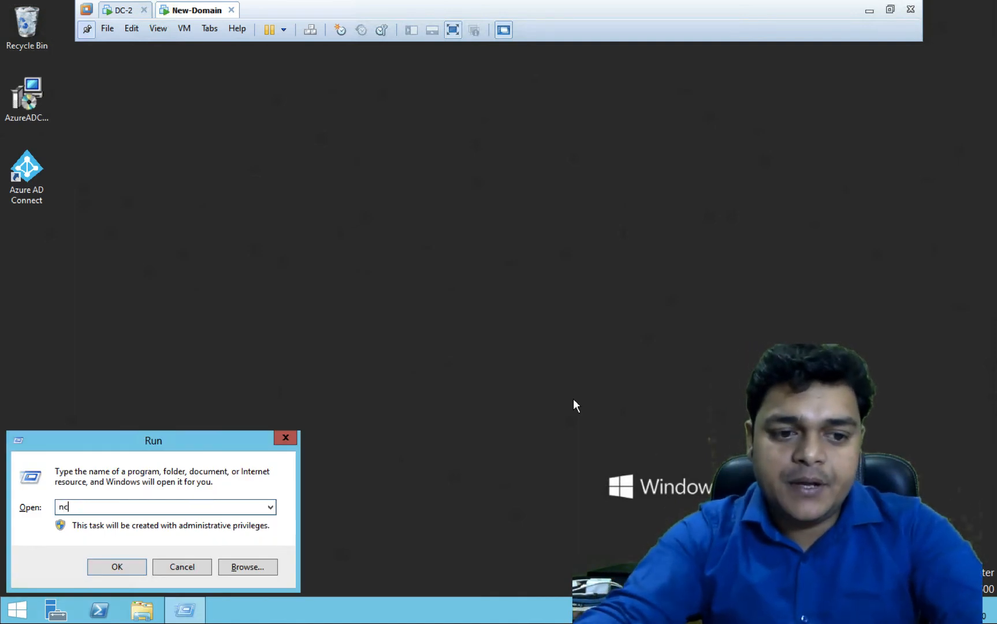
type("pa.")
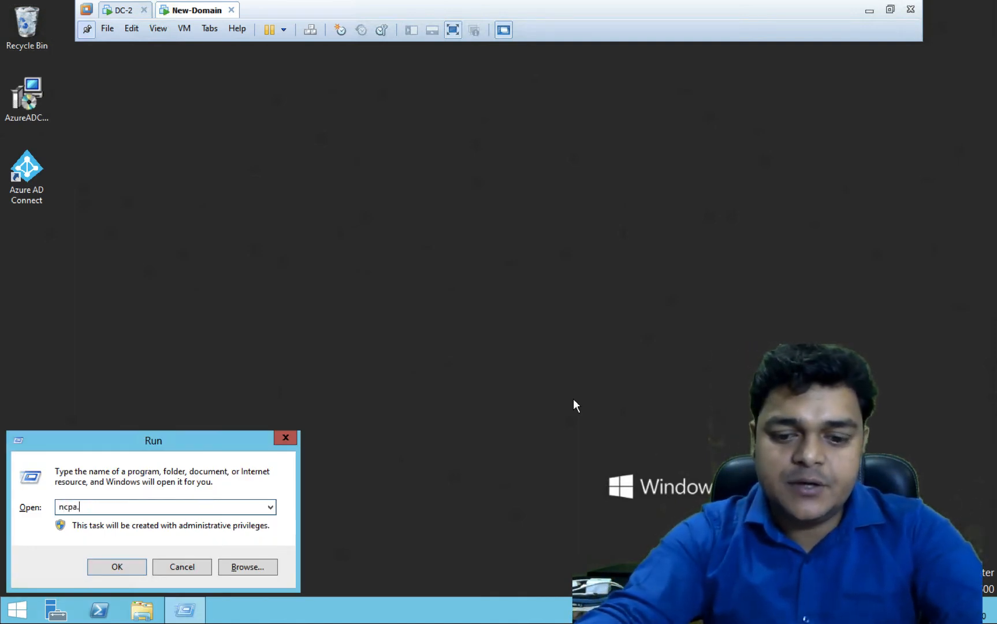
type("cpl")
key("Return")
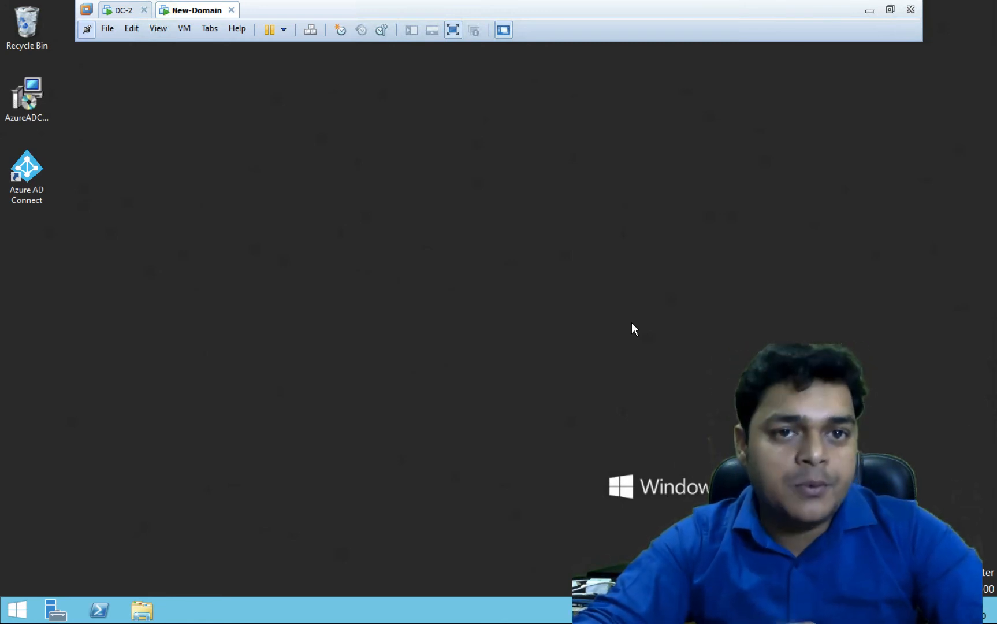
key("super+e")
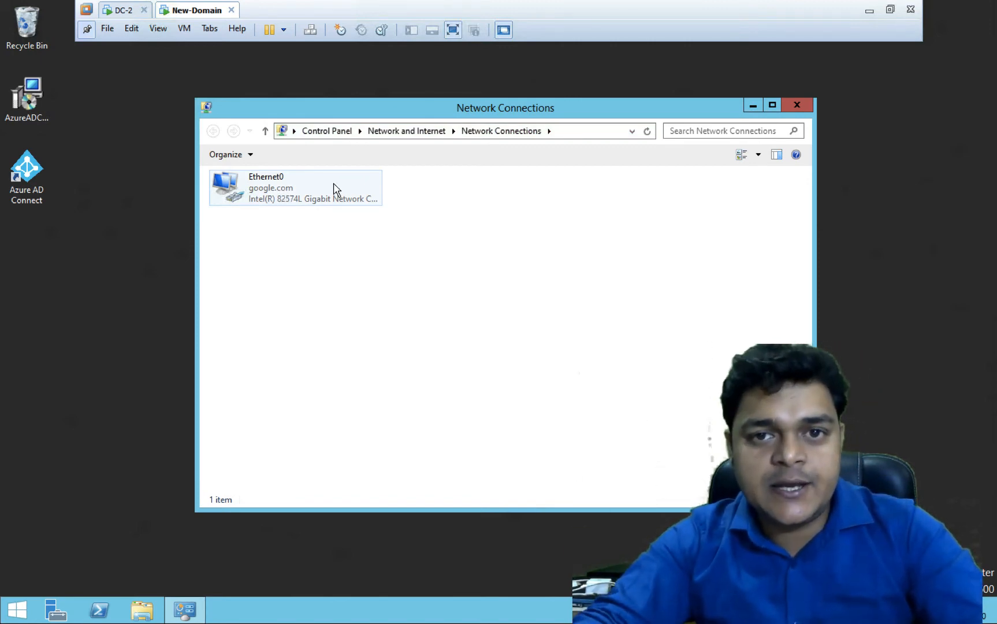
left_click(797, 105)
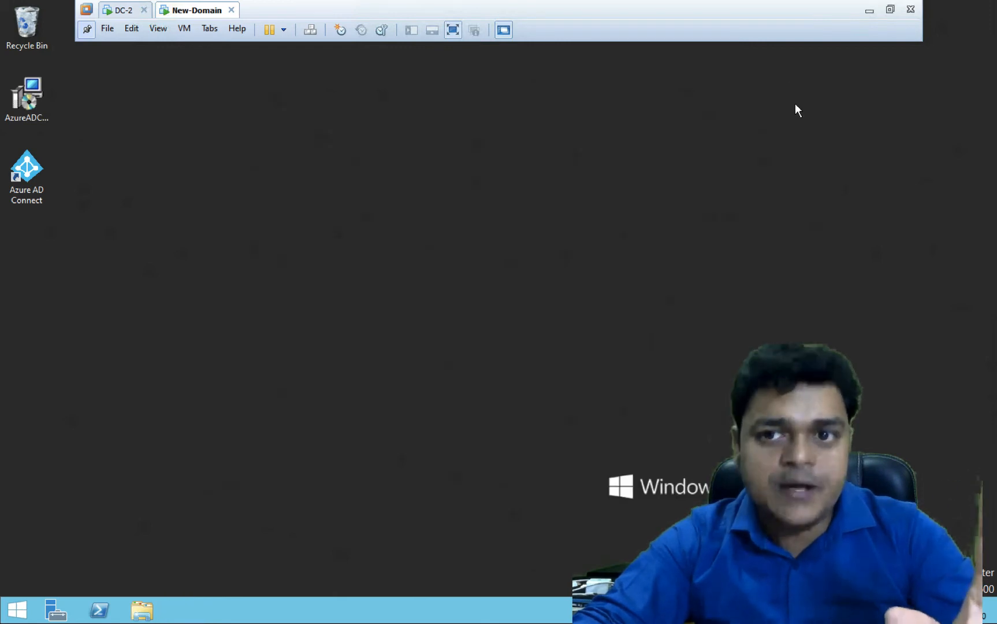
- Open a Command Prompt on New-Domain and run ipconfig to examine the server's IP configuration
key("super+r")
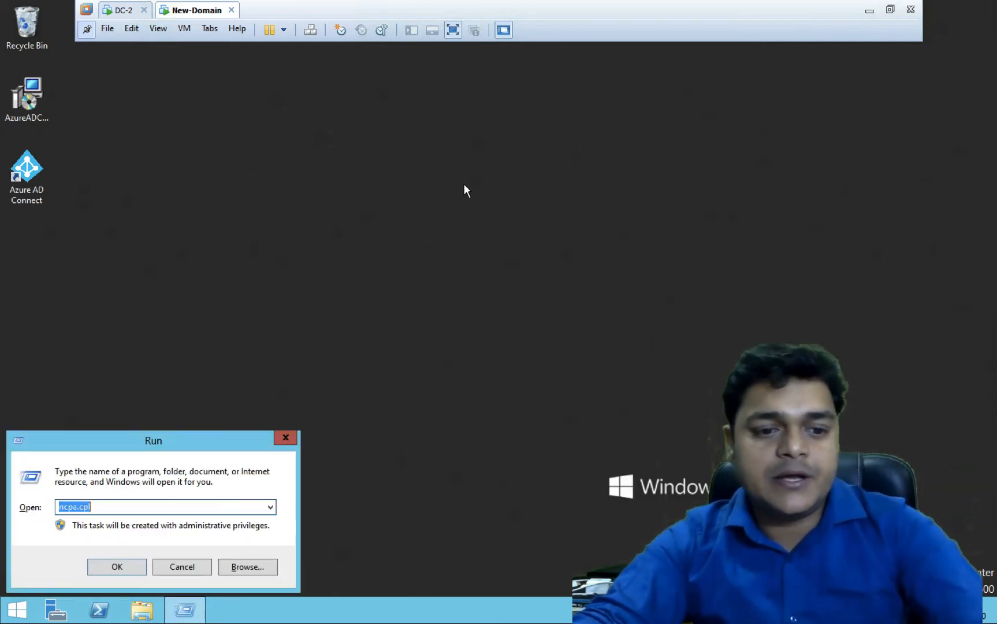
type("cmd")
key("Return")
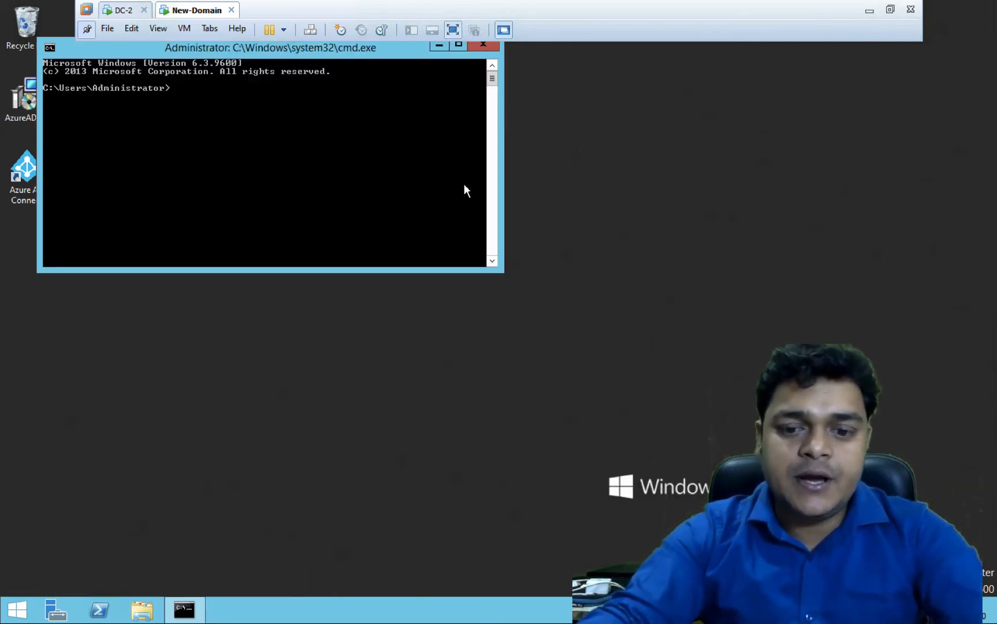
type("ipconfig")
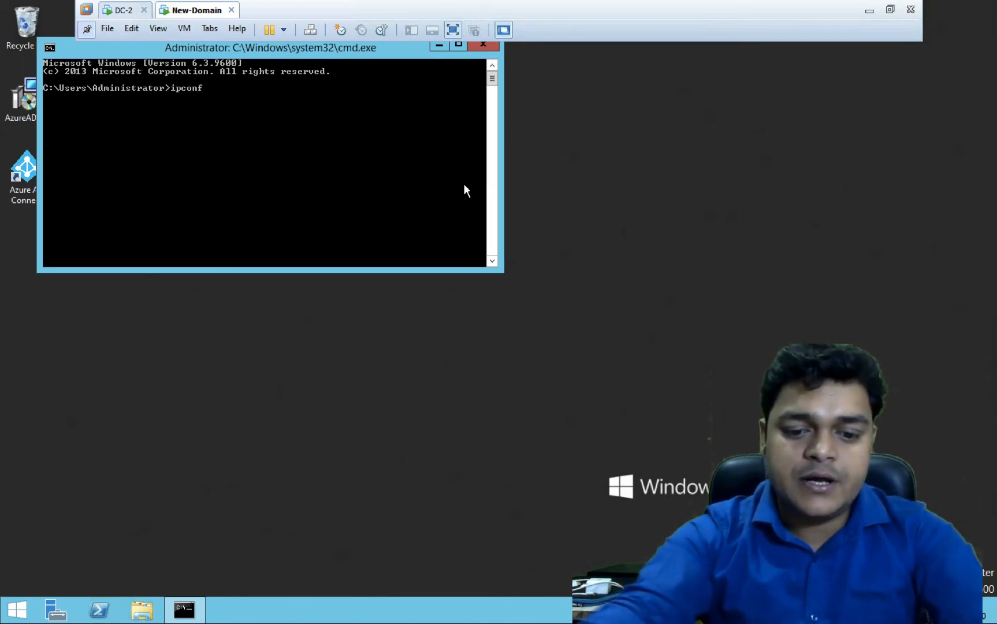
key("Return")
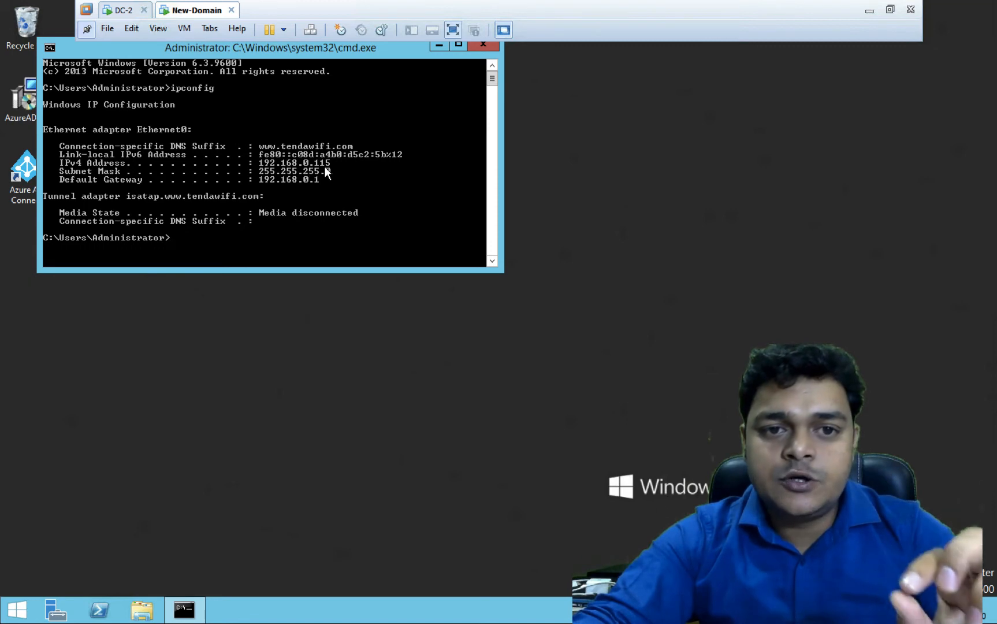
- Close the Command Prompt on New-Domain, switch to DC-2, and run ipconfig there to examine its IP configuration
left_click(493, 44)
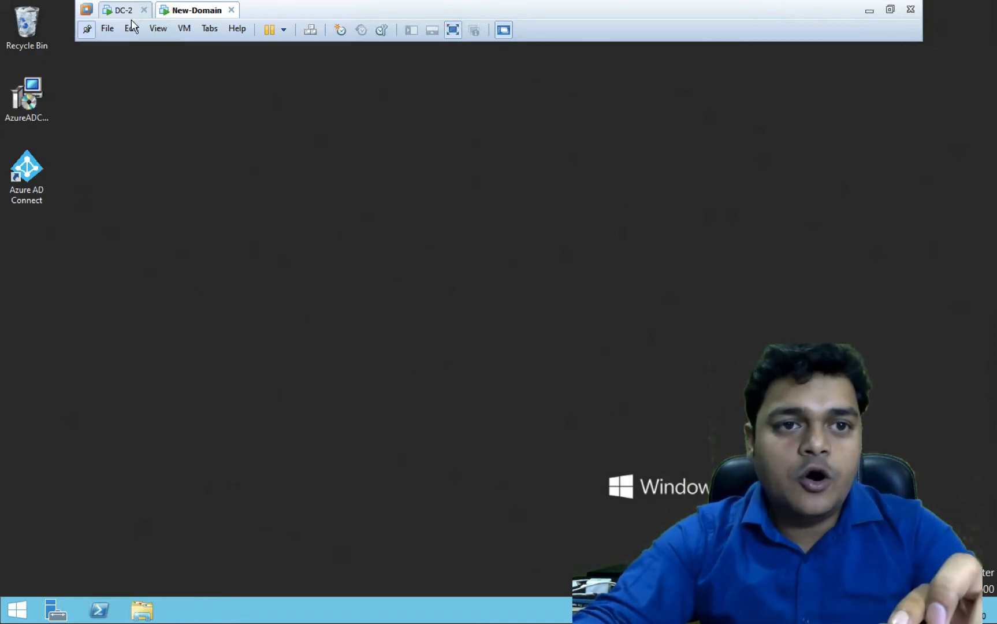
left_click(122, 10)
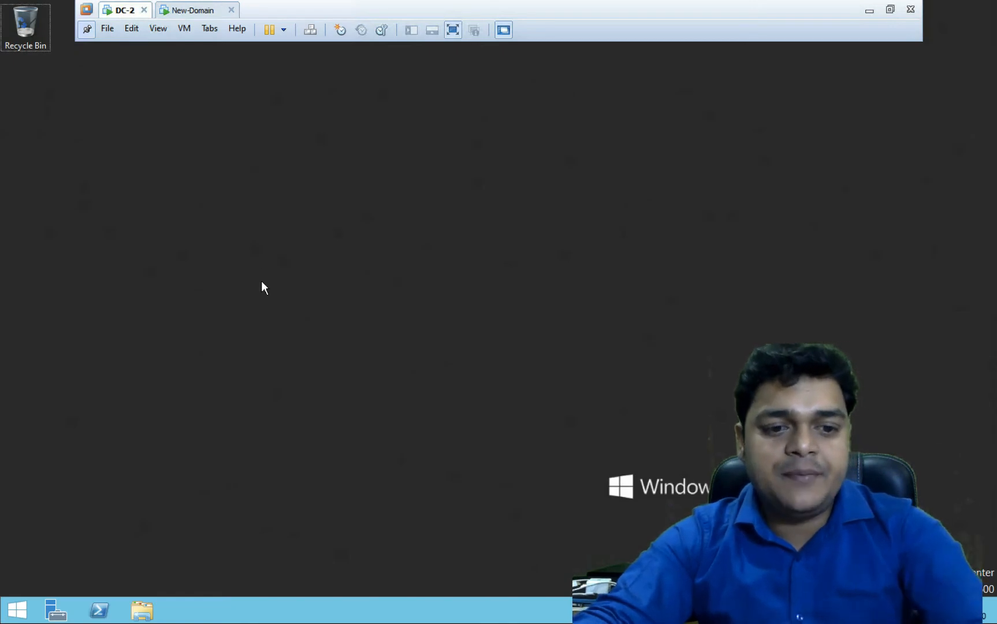
key("super+r")
key("Return")
type("i")
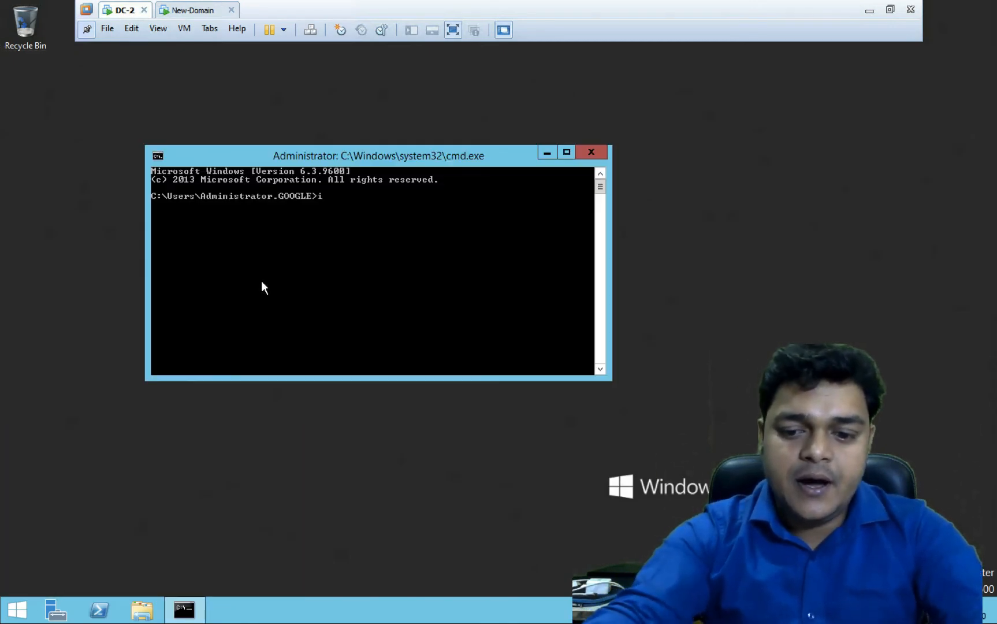
type("pconfig")
key("Return")
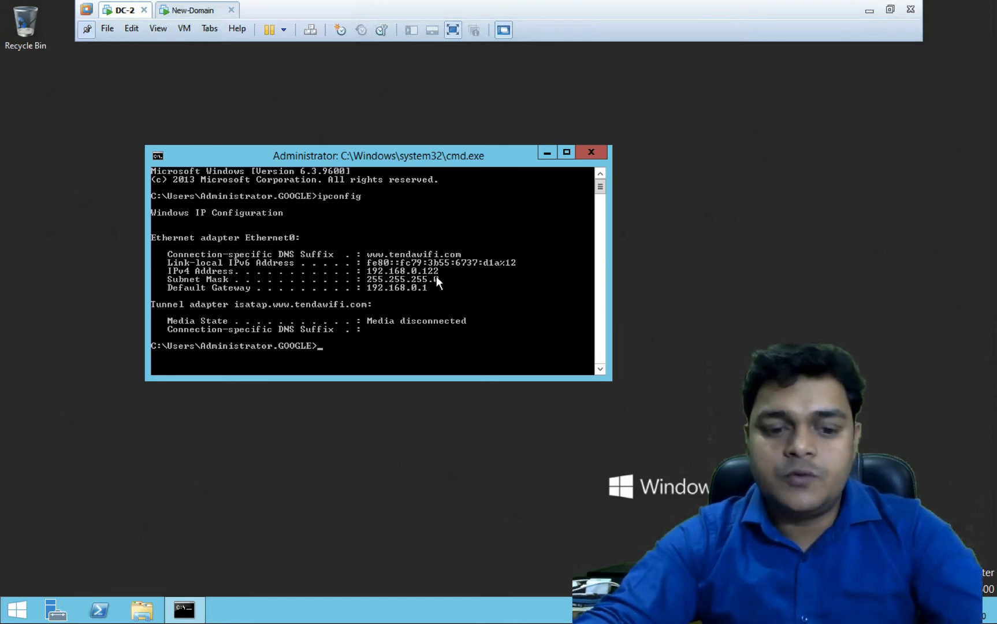
- Run ncpa.cpl on DC-2 to view the Ethernet0 adapter, and close Network Connections and the Command Prompt
key("super+r")
type("nc")
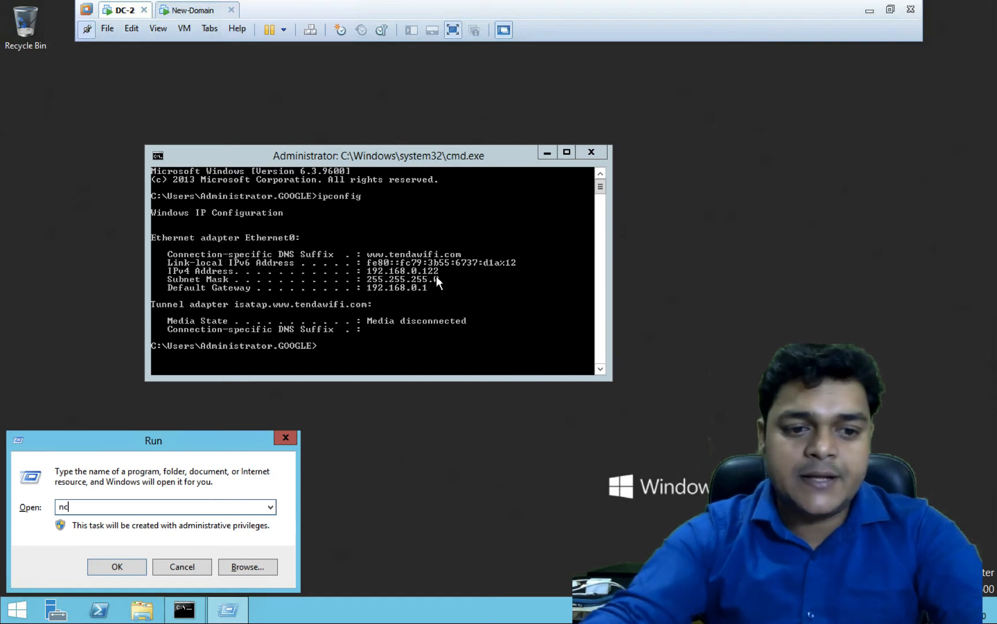
type("pa.cpl")
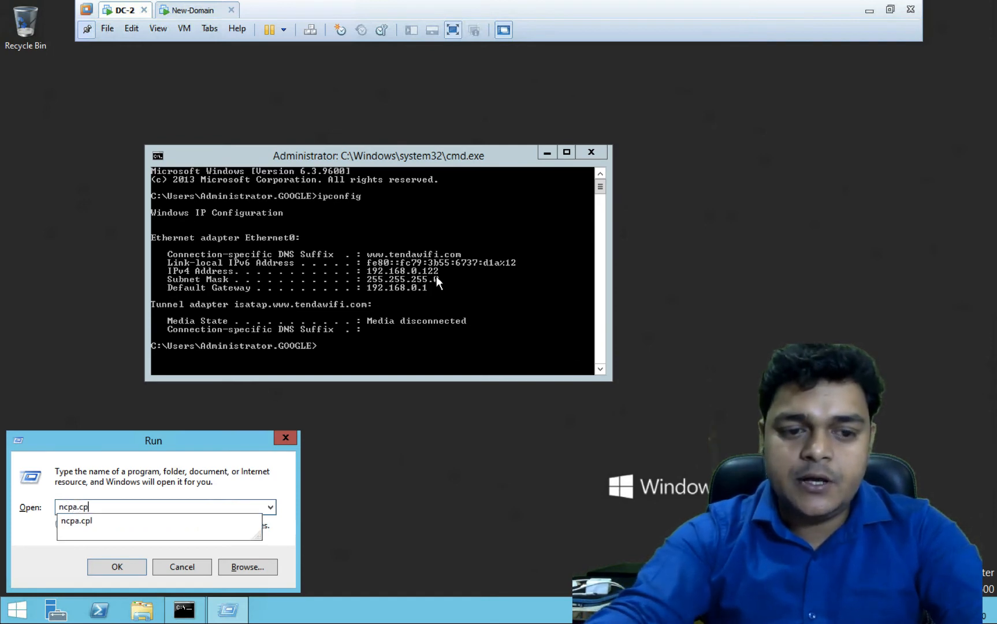
key("Return")
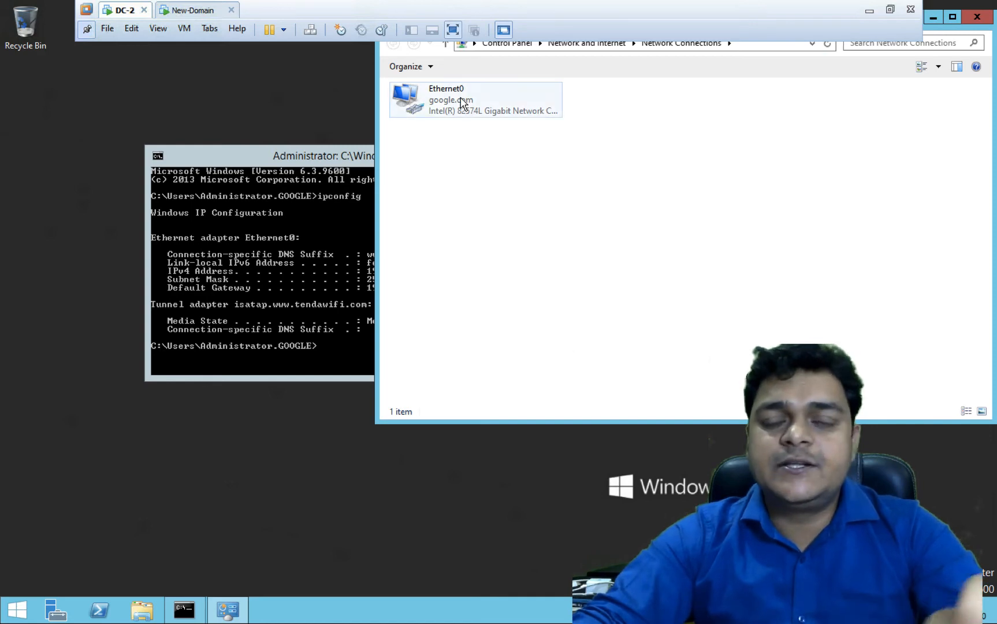
left_click(977, 17)
left_click(599, 155)
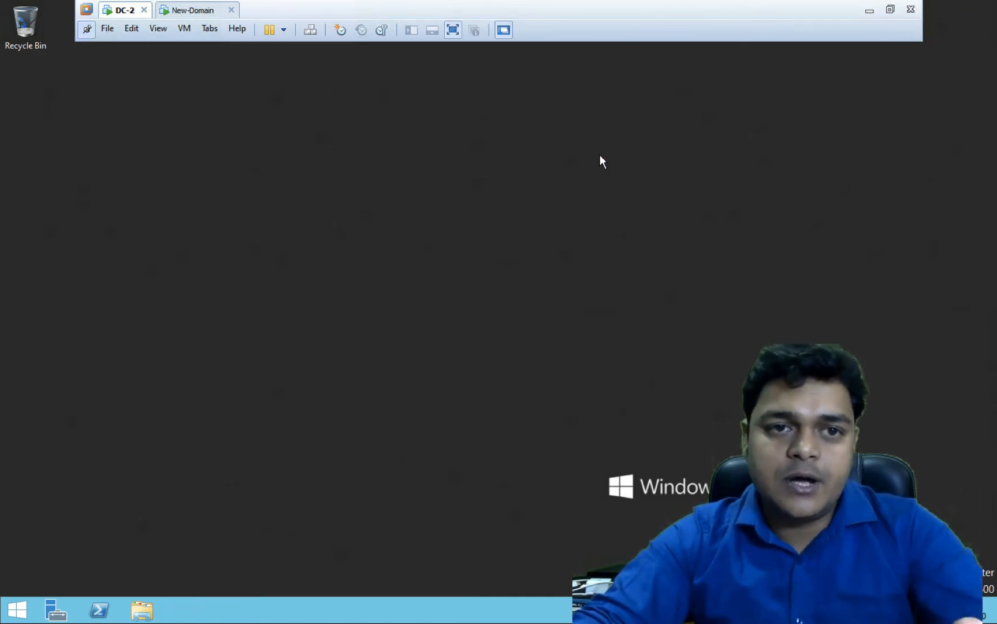
- Switch to New-Domain and open DNS Manager from Server Manager
left_click(192, 10)
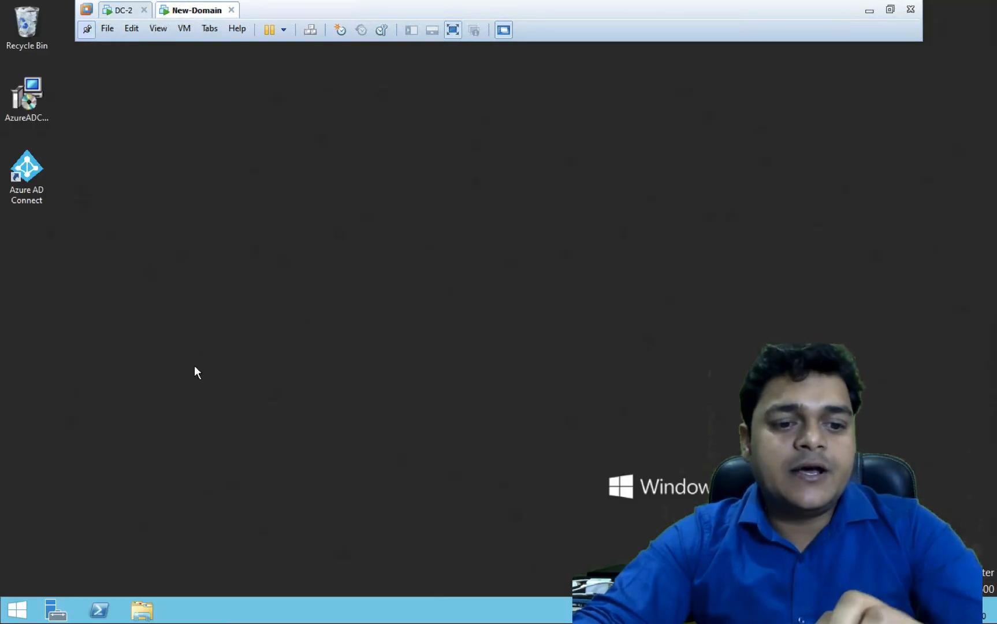
left_click(50, 608)
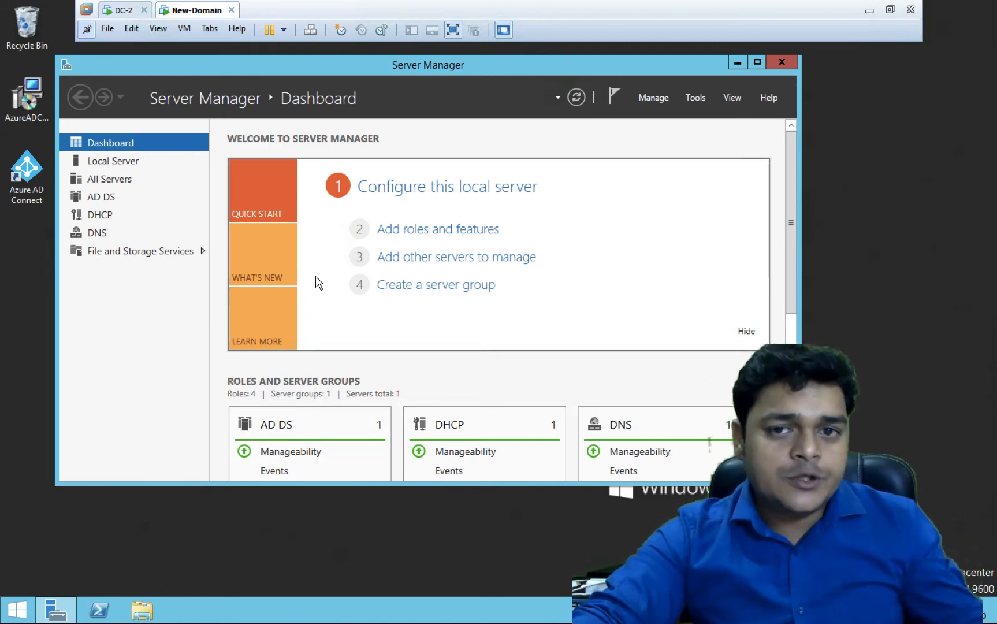
left_click(701, 100)
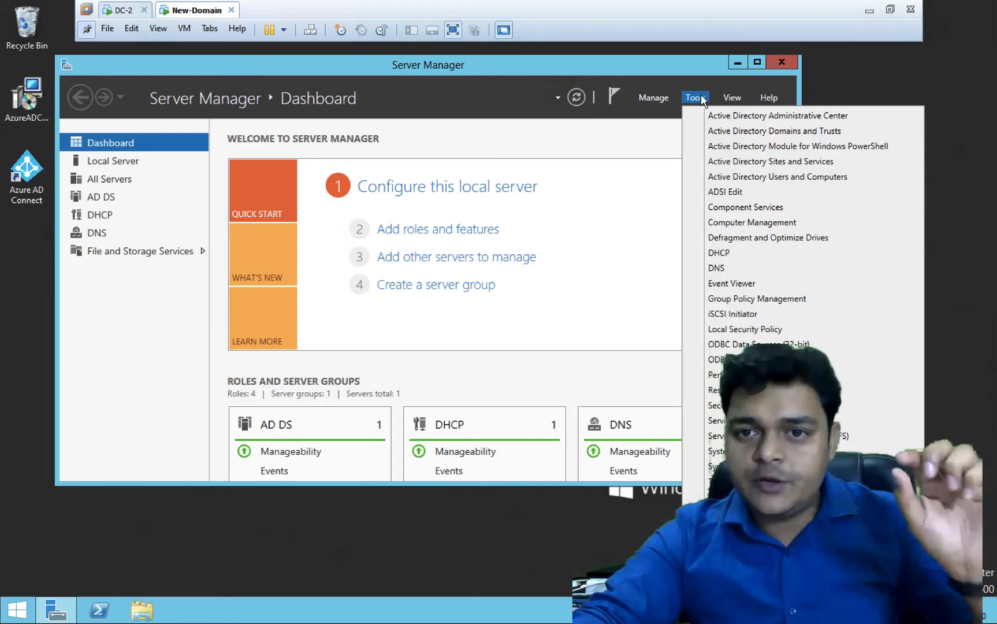
left_click(718, 269)
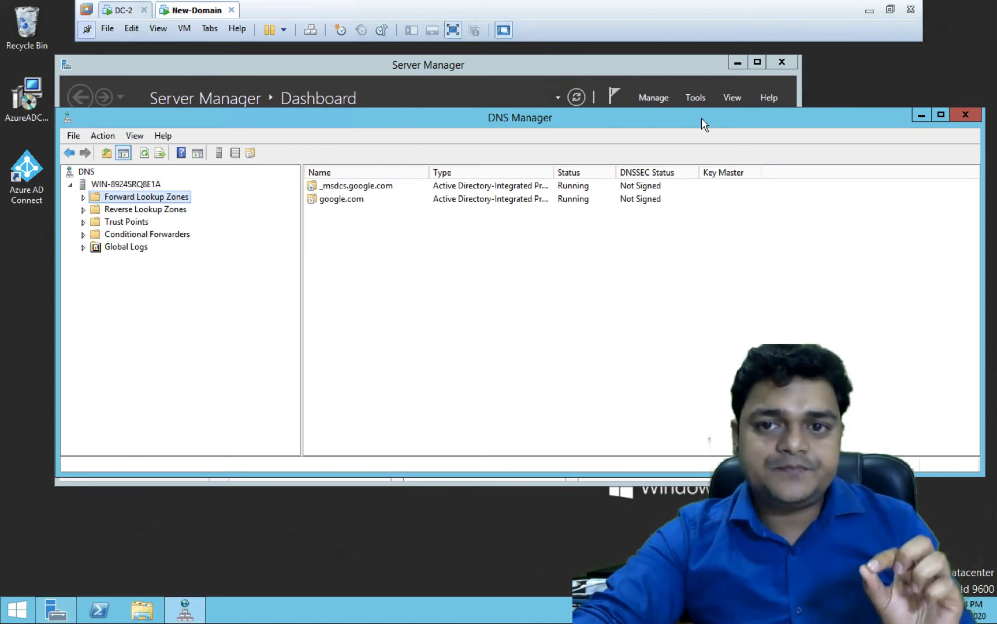
- Expand Forward Lookup Zones and examine the _msdcs.google.com and google.com records and the Reverse Lookup Zones folder
left_click(86, 209)
left_click(84, 197)
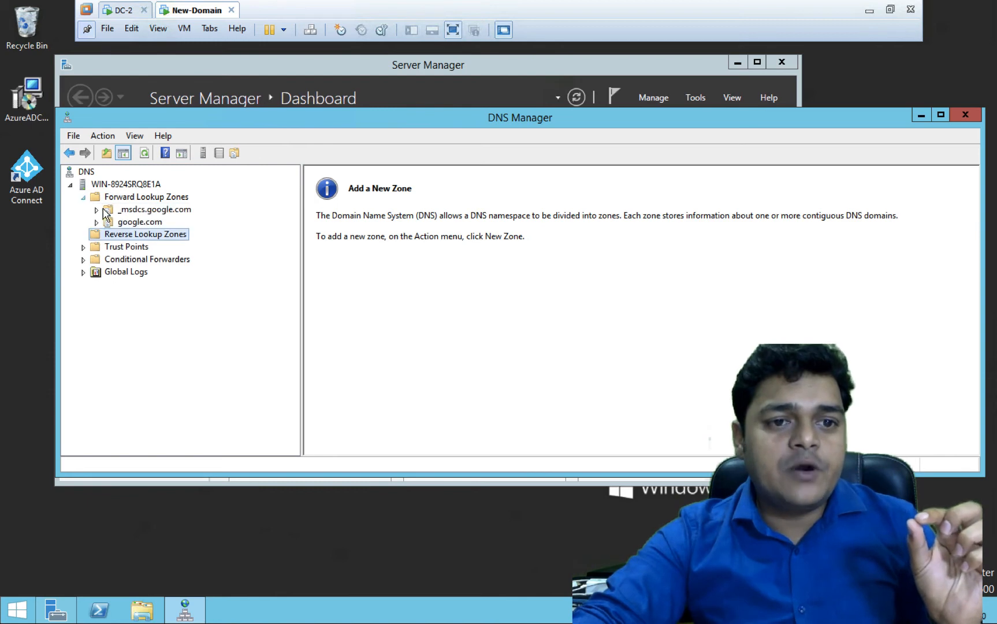
left_click(127, 225)
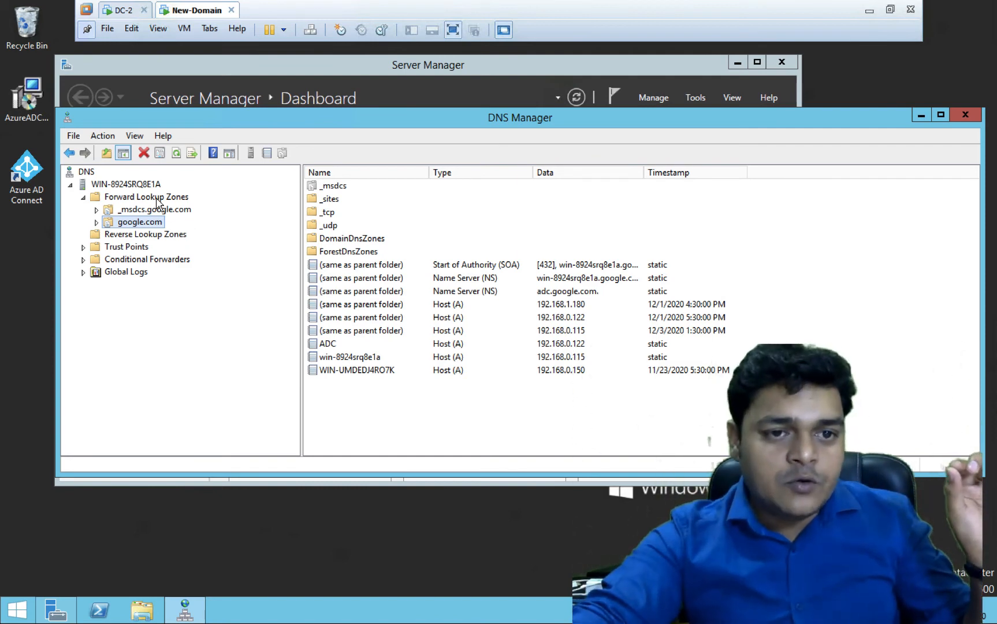
left_click(155, 233)
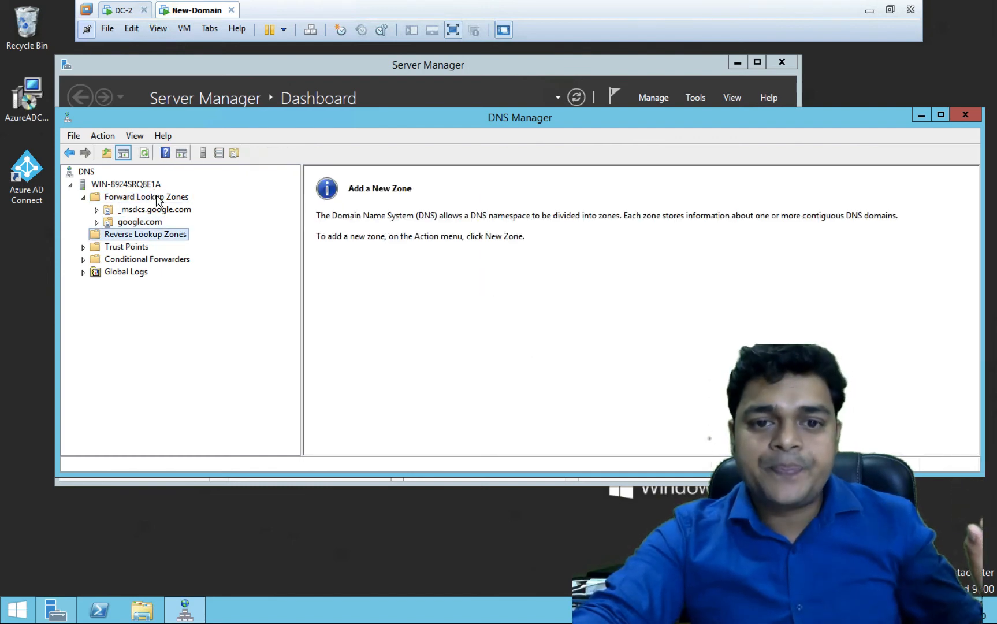
left_click(140, 209)
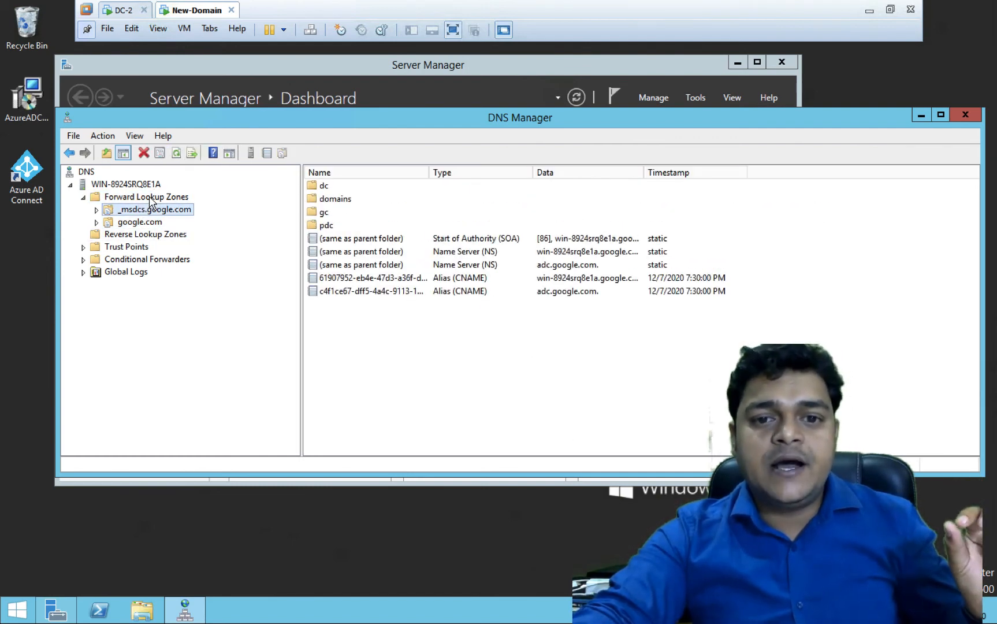
left_click(149, 197)
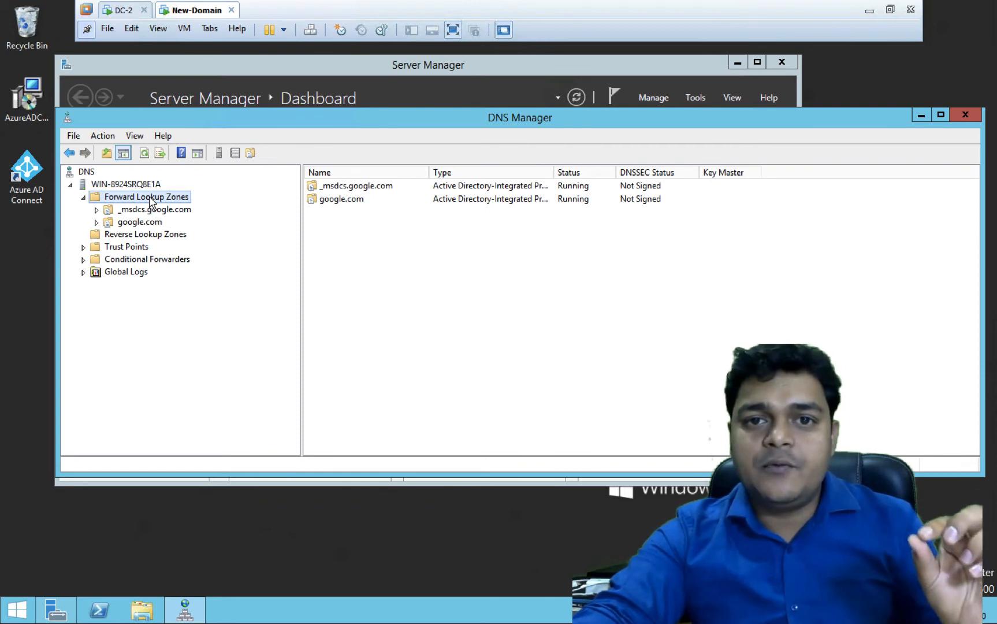
left_click(137, 224)
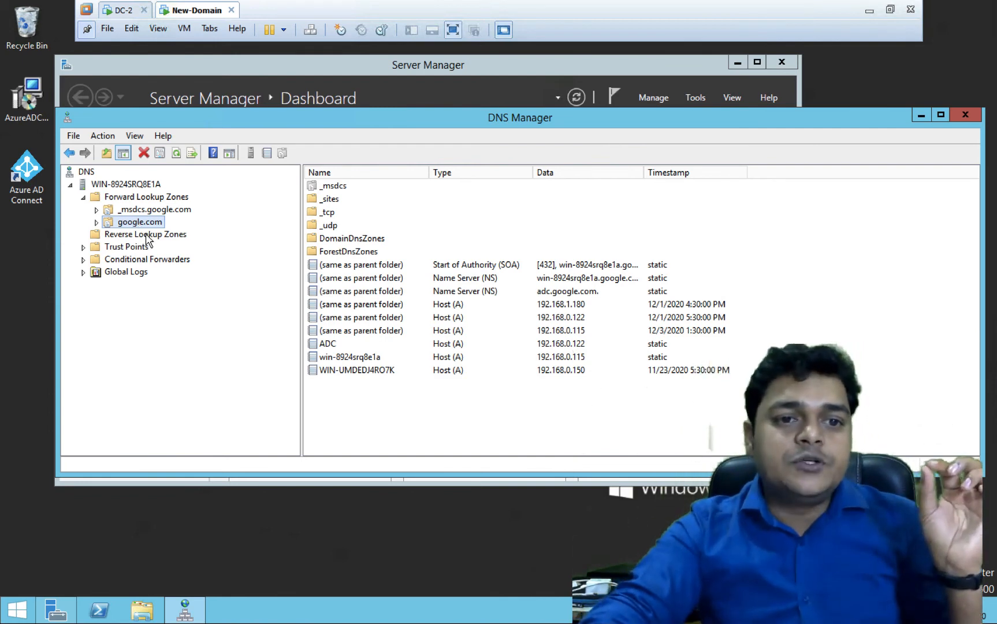
left_click(148, 236)
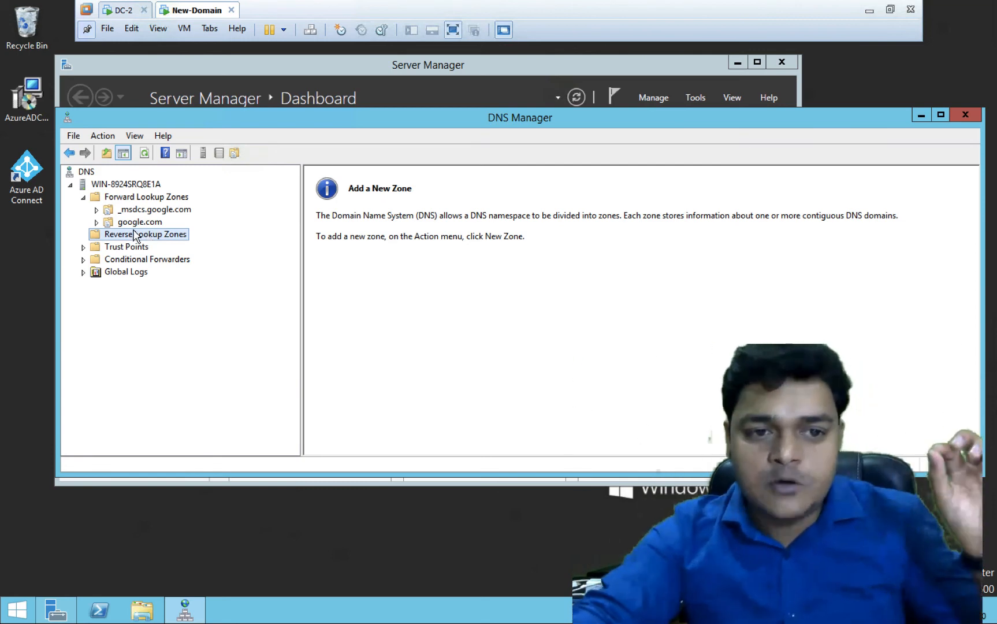
- Start a new IPv4 reverse lookup zone as an Active Directory-stored primary zone, replicated to all DNS servers in the google.com domain
right_click(137, 237)
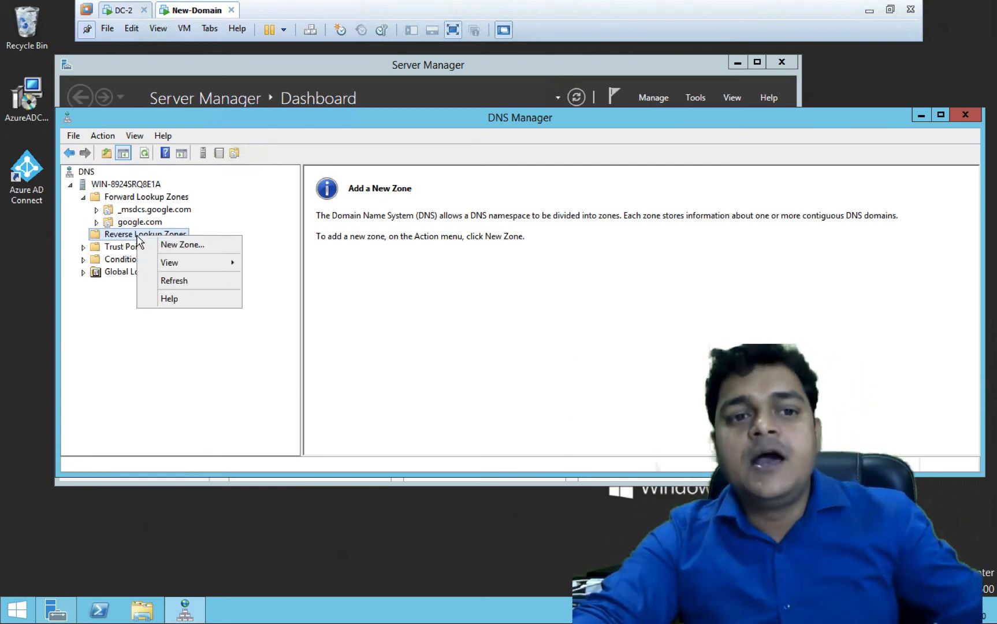
left_click(187, 246)
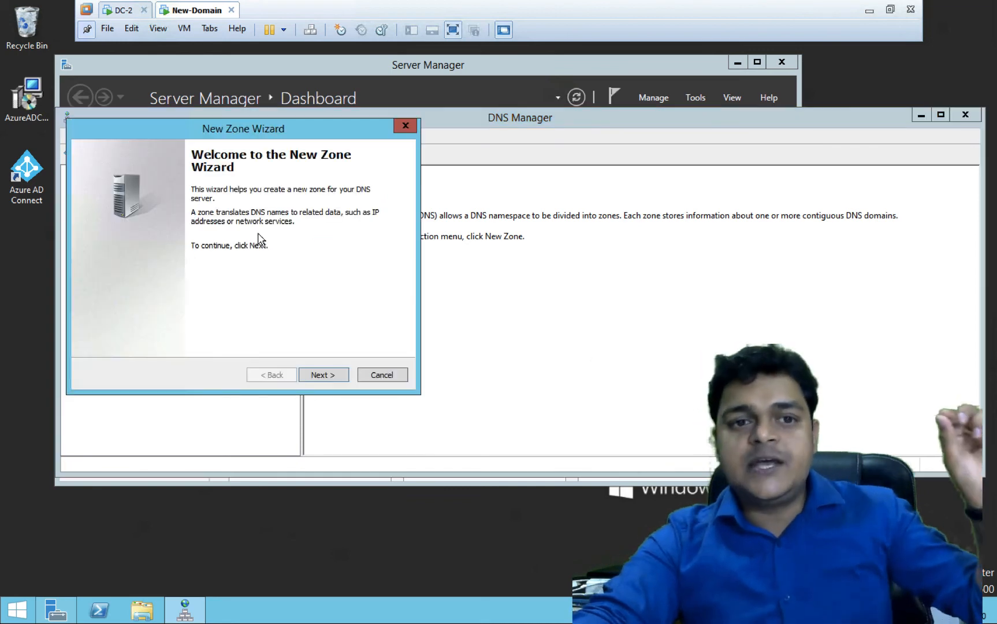
left_click(327, 374)
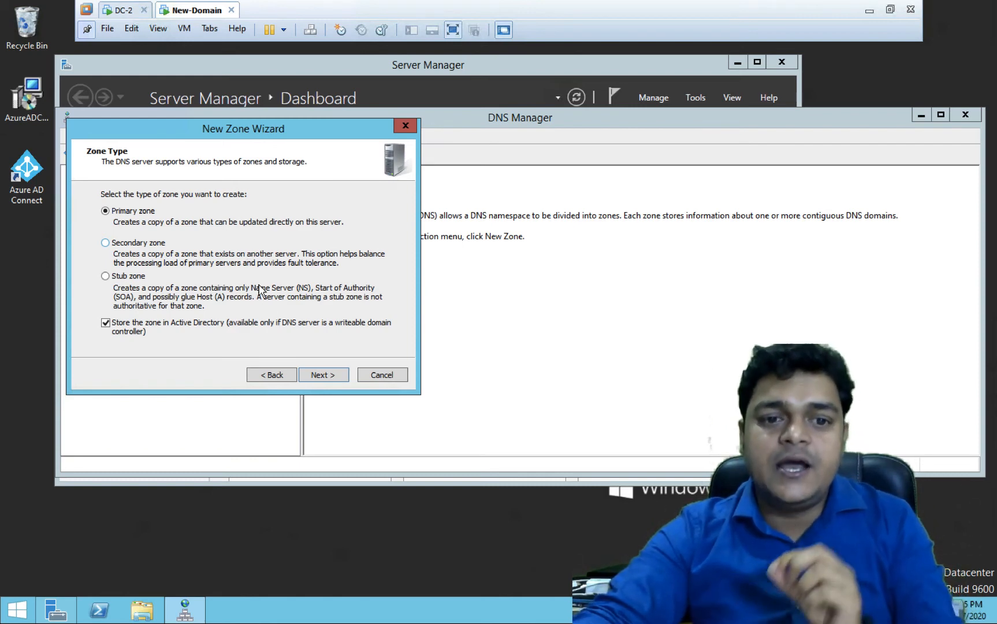
left_click(323, 374)
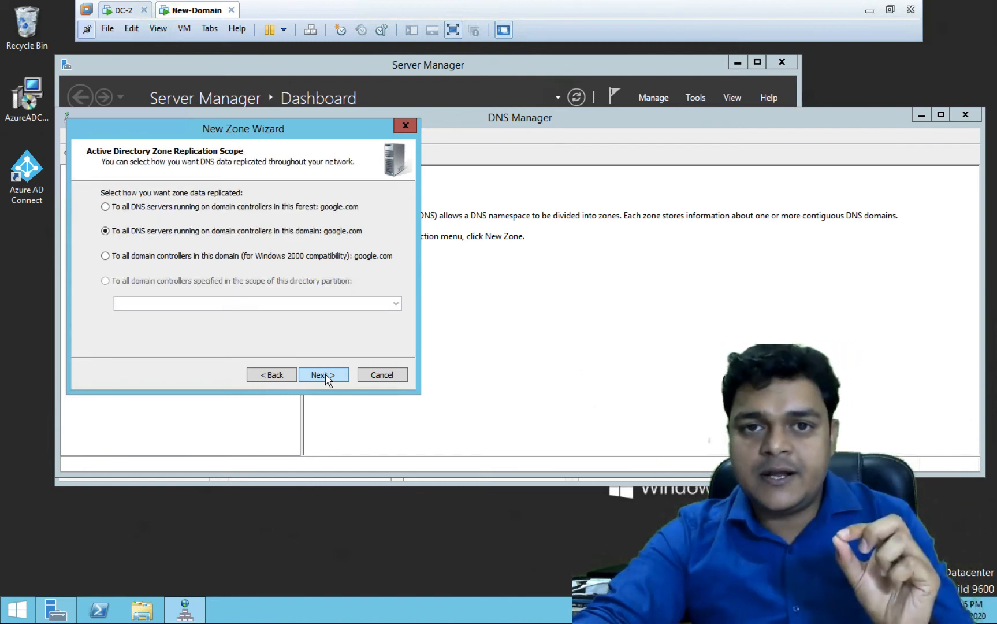
left_click(322, 375)
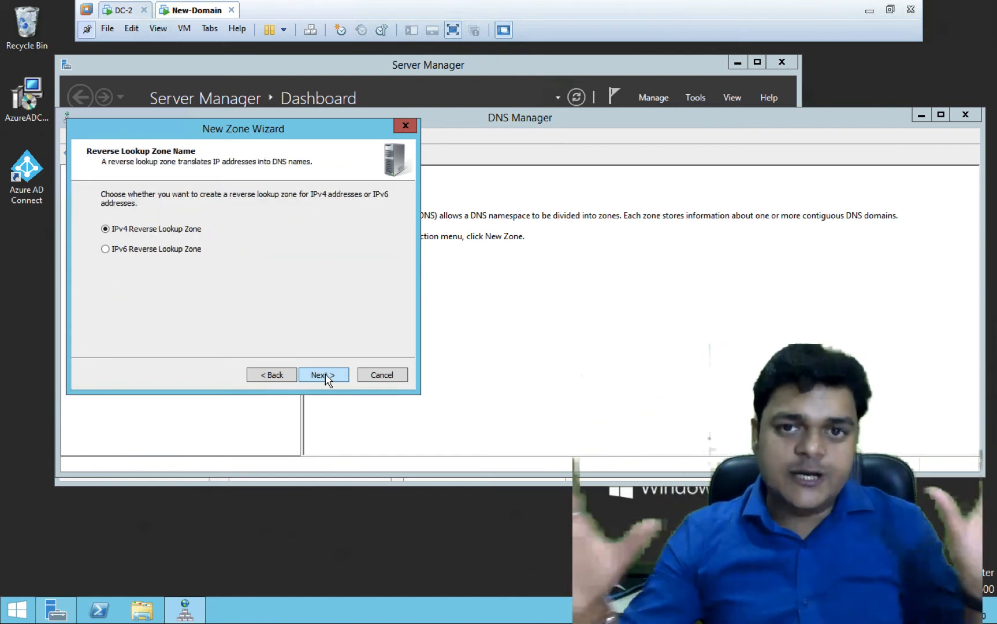
left_click(323, 374)
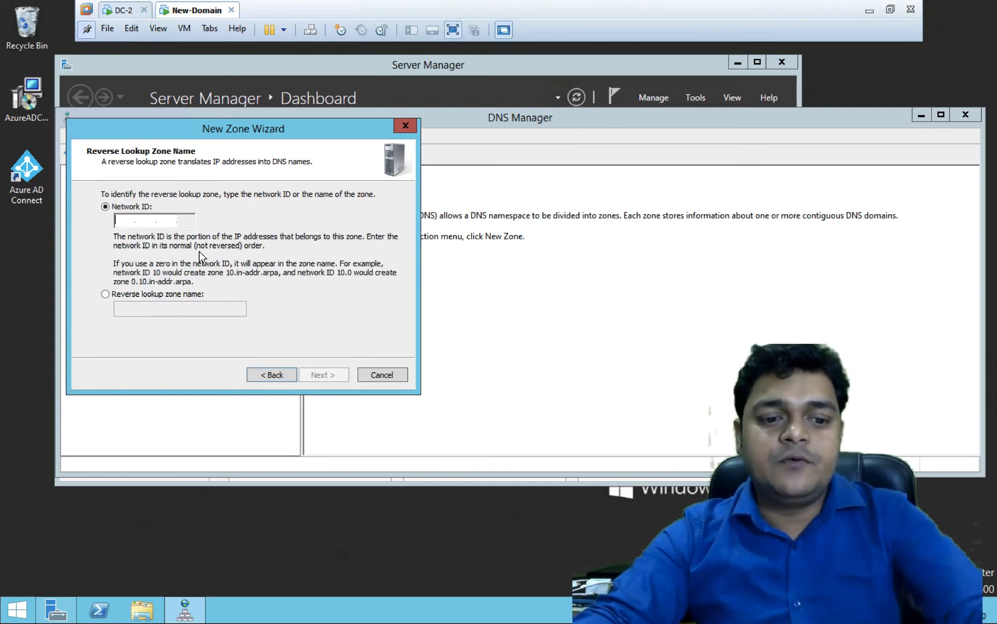
- Set the reverse lookup zone's network ID to 192.168.0
type("192 .1")
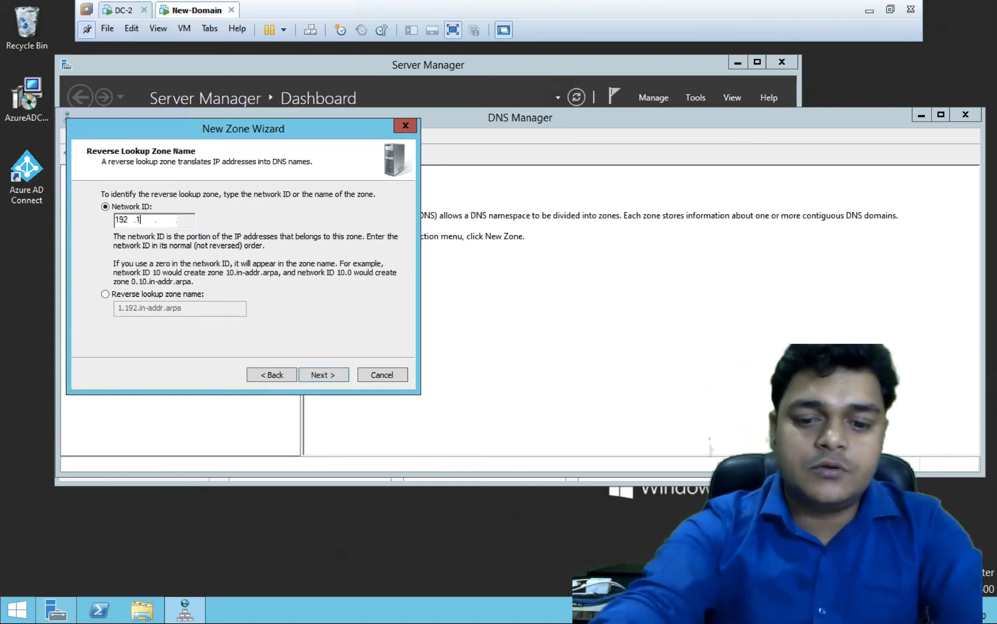
type("68 .0")
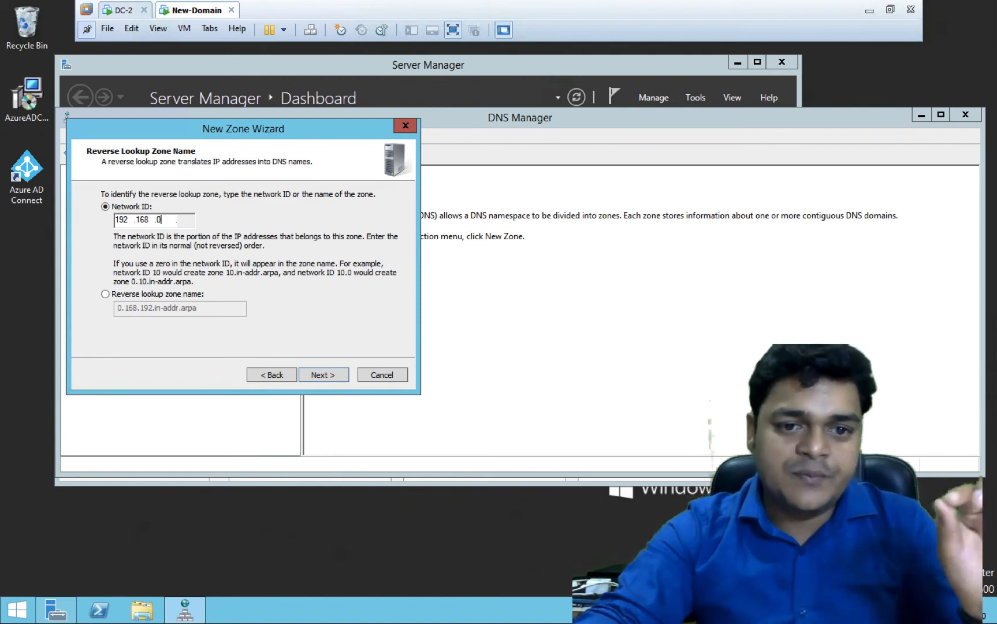
left_click(334, 376)
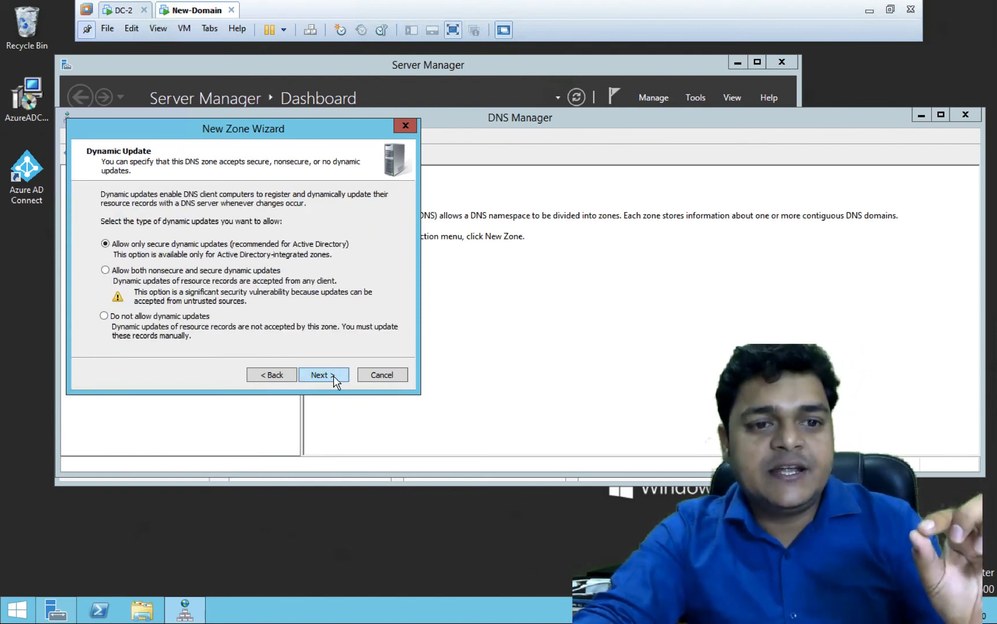
- Allow both nonsecure and secure dynamic updates for the reverse lookup zone and finish creating it
left_click(333, 375)
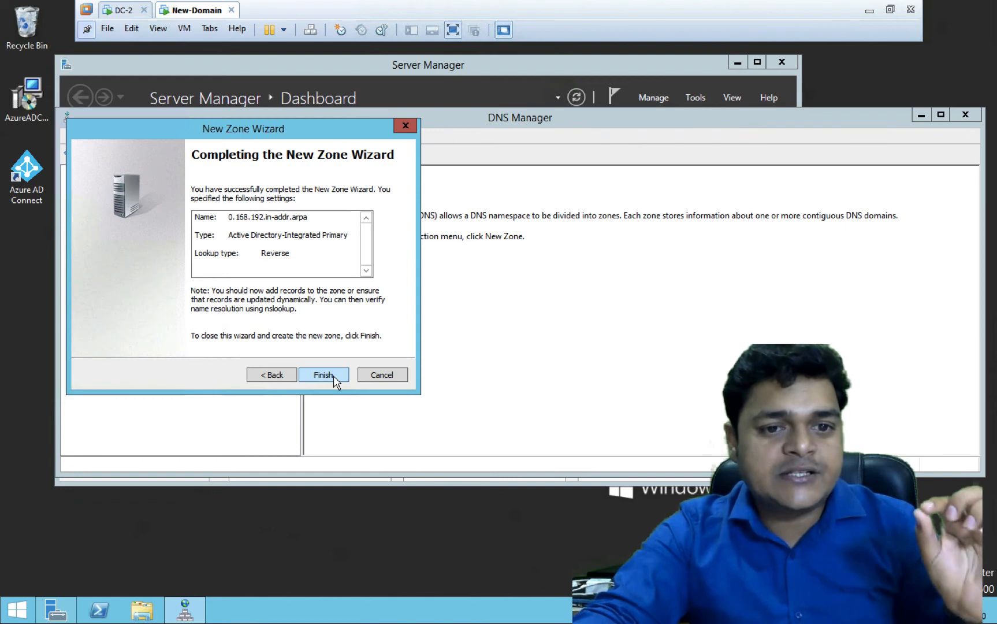
left_click(276, 376)
left_click(141, 319)
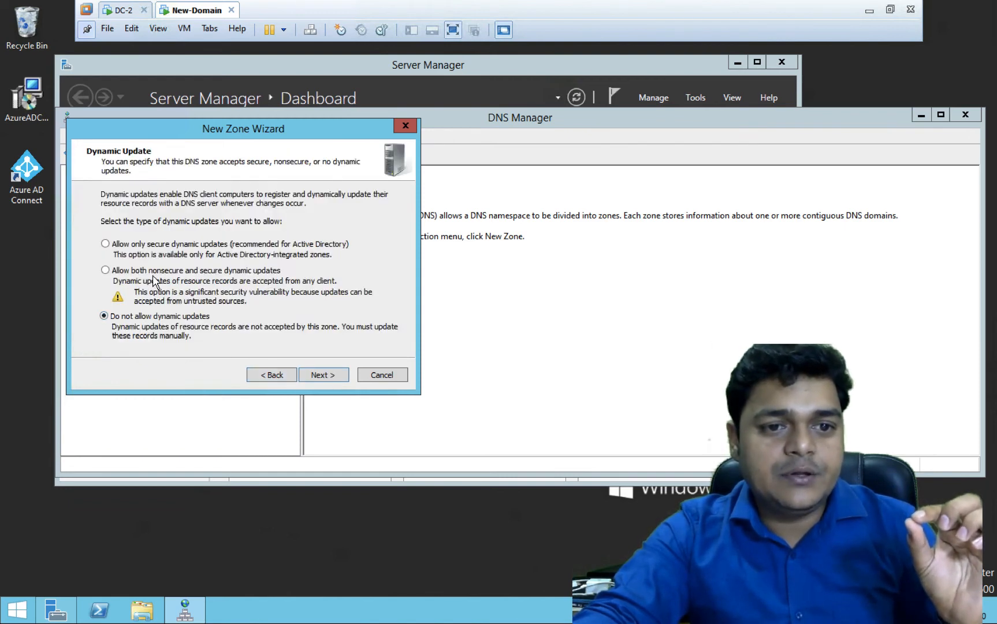
left_click(154, 272)
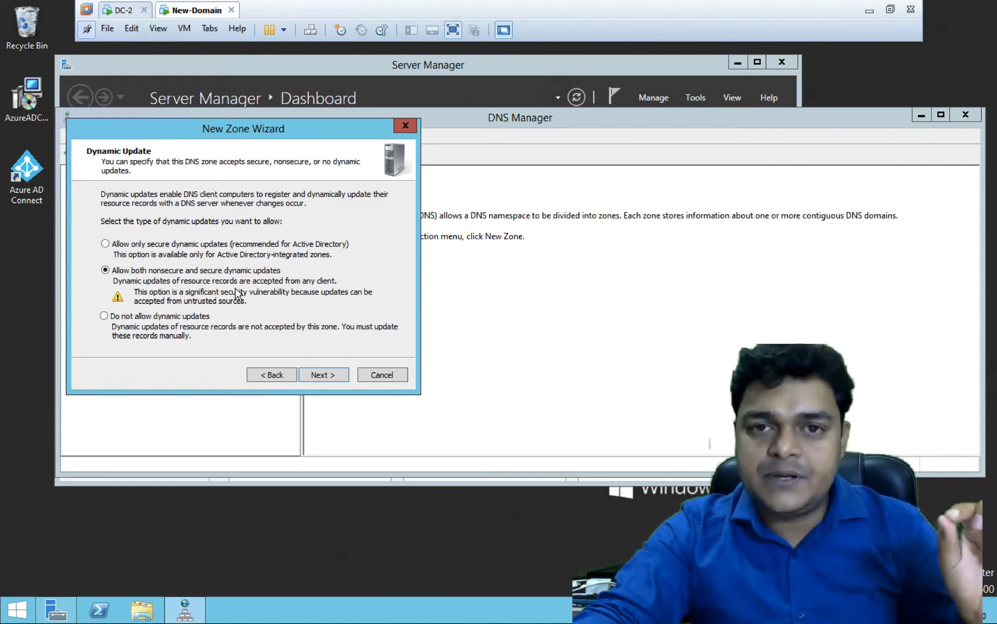
left_click(329, 377)
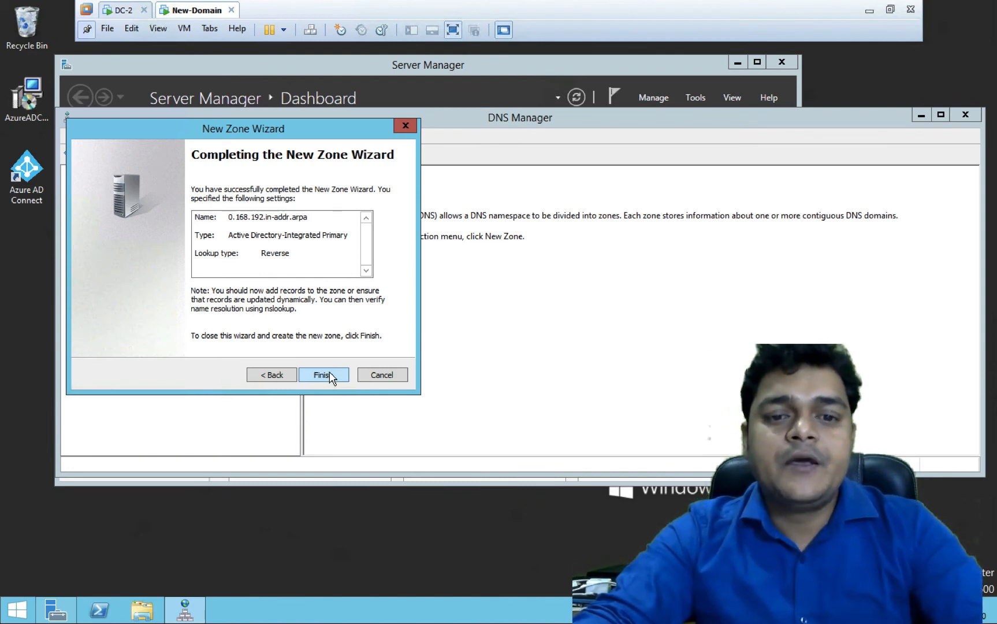
left_click(322, 375)
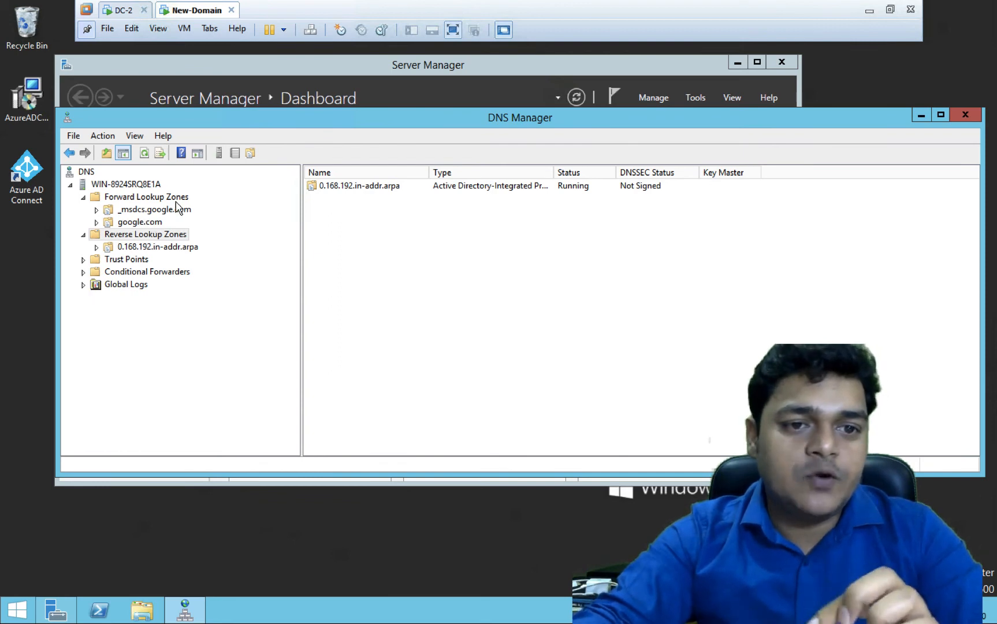
- Examine the records in the 0.168.192.in-addr.arpa reverse zone and the google.com forward zone
left_click(111, 250)
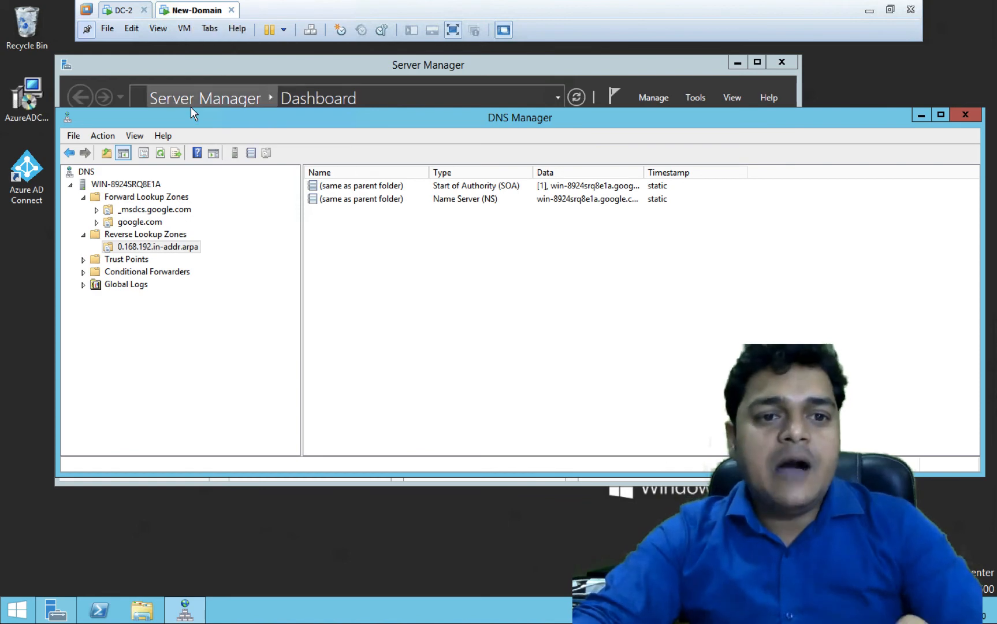
left_click(148, 224)
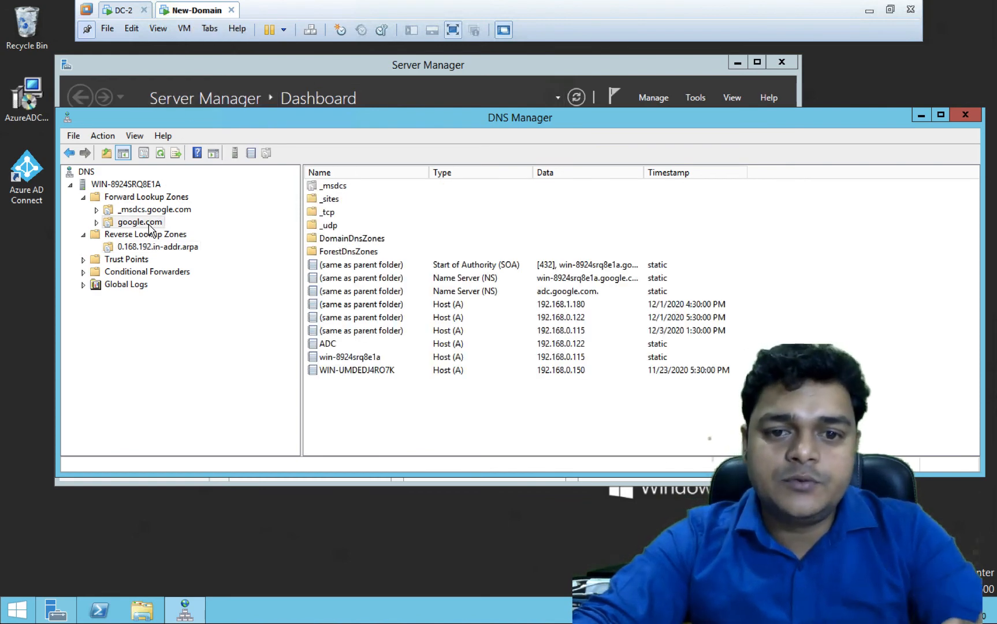
- Enable updating of the associated pointer (PTR) record for the ADC host record in the google.com zone
left_click(558, 344)
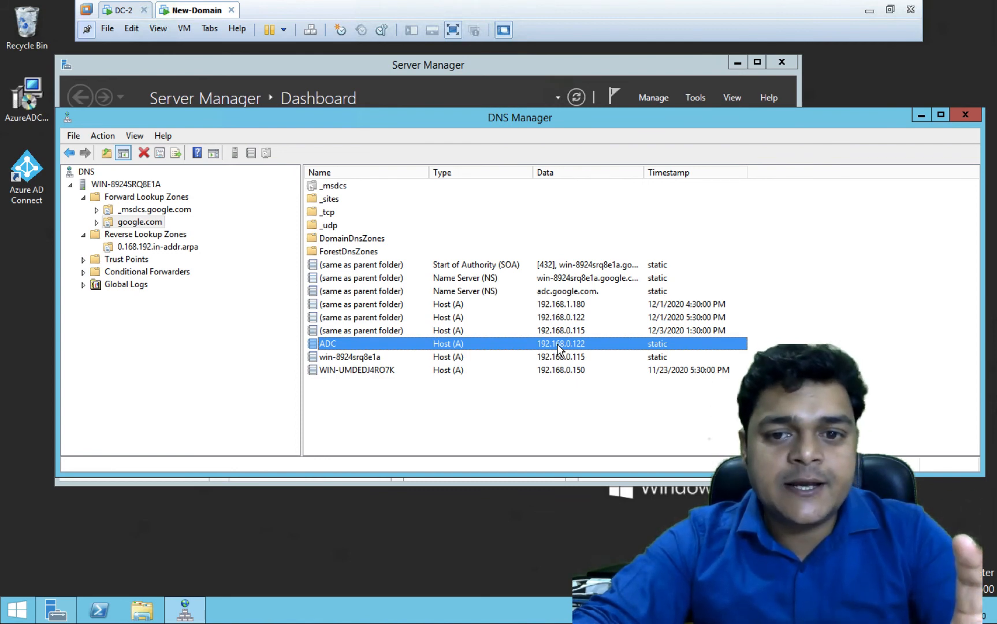
right_click(558, 346)
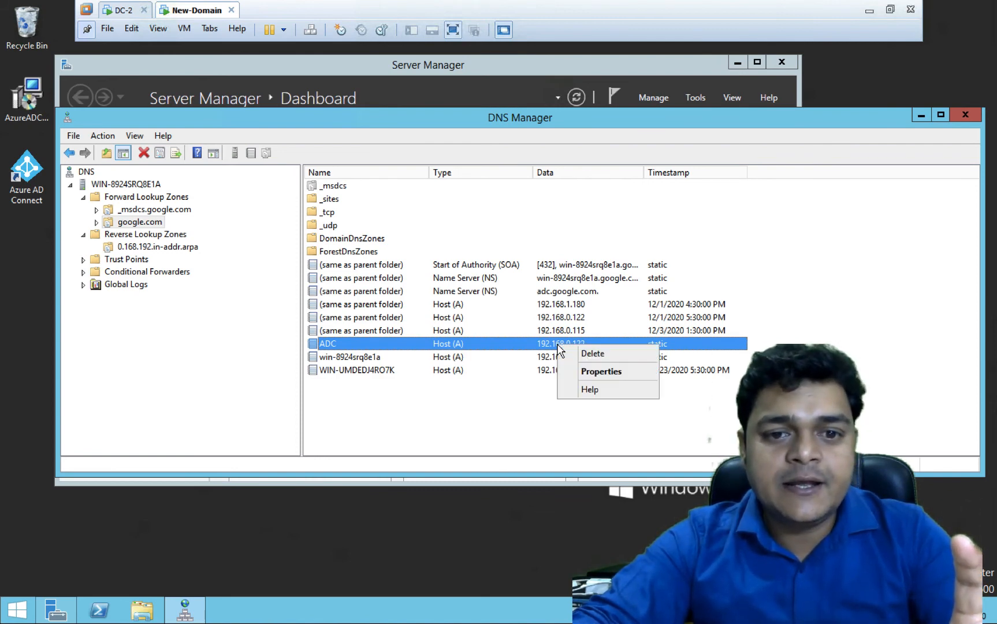
left_click(600, 377)
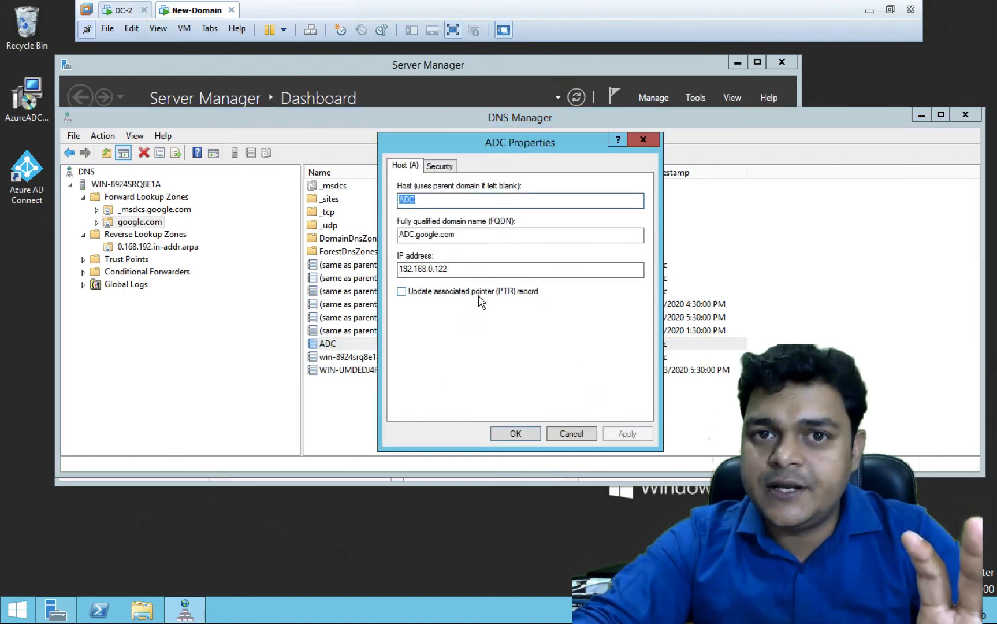
left_click(402, 292)
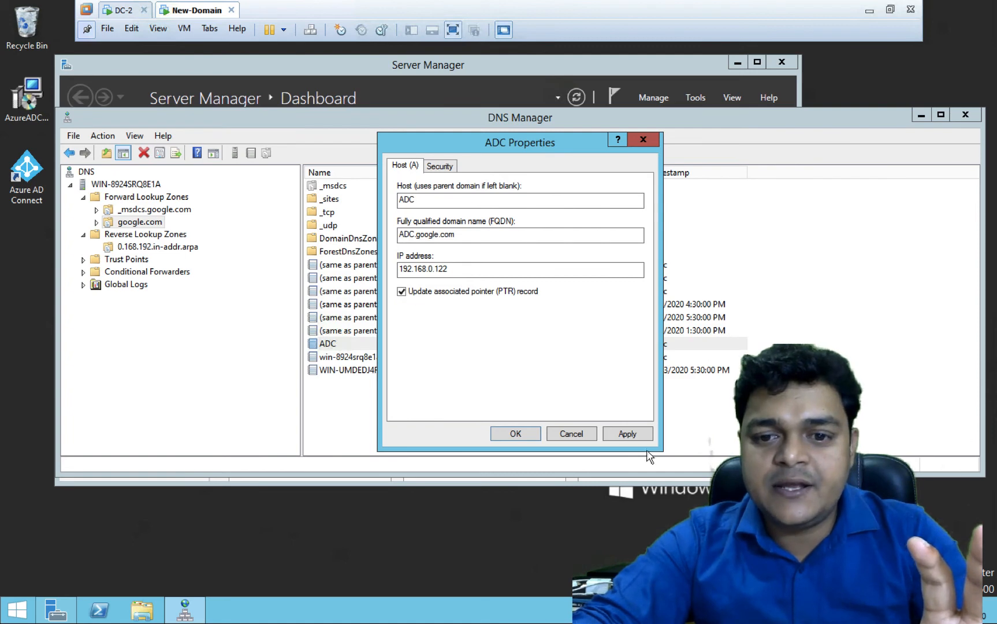
left_click(515, 434)
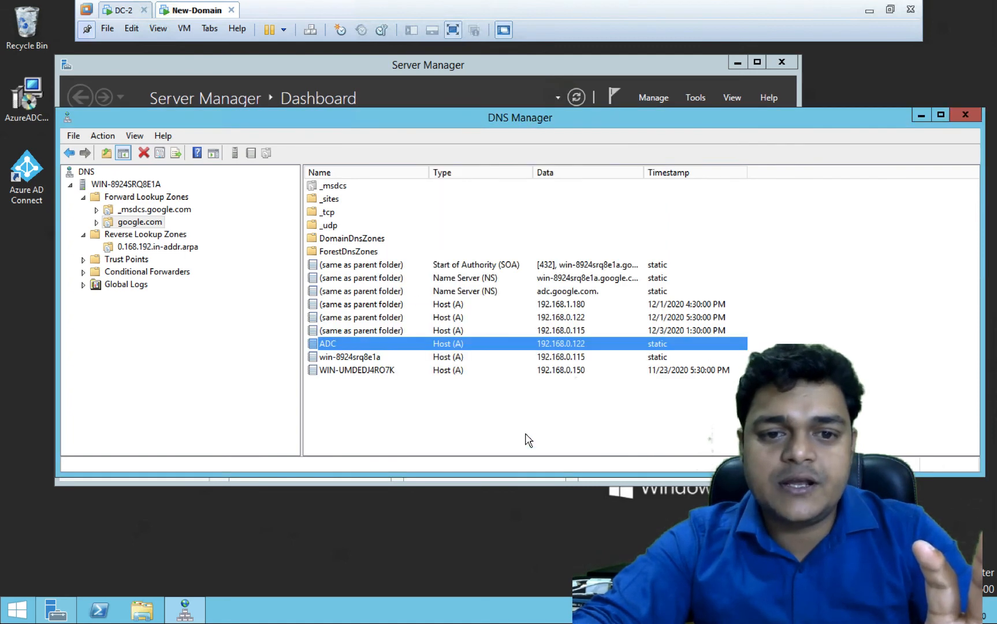
- Refresh the 0.168.192.in-addr.arpa reverse zone and compare its records with those in the google.com forward zone
left_click(156, 246)
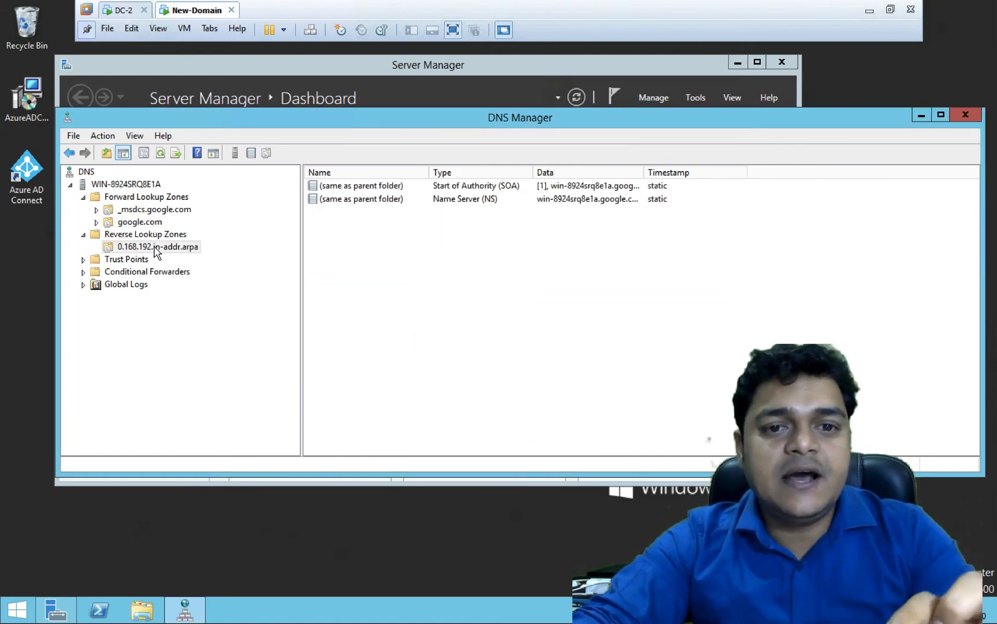
right_click(462, 248)
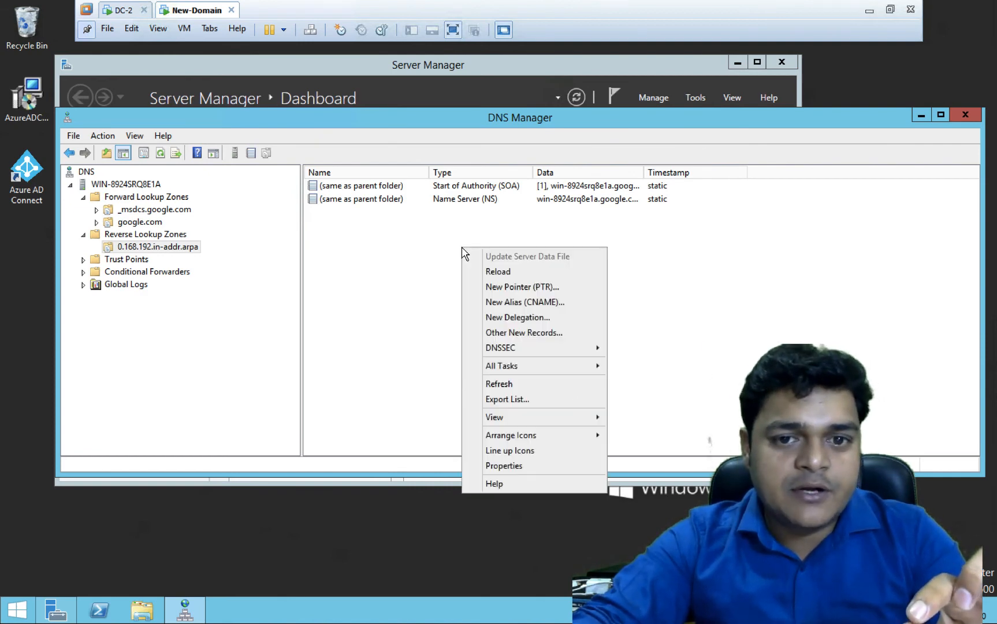
left_click(512, 383)
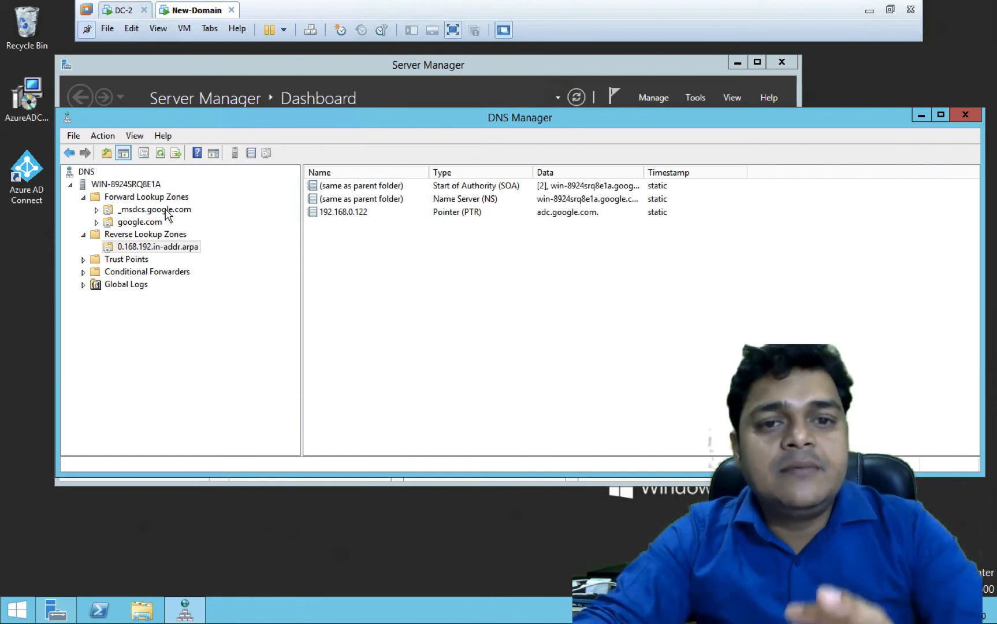
left_click(147, 222)
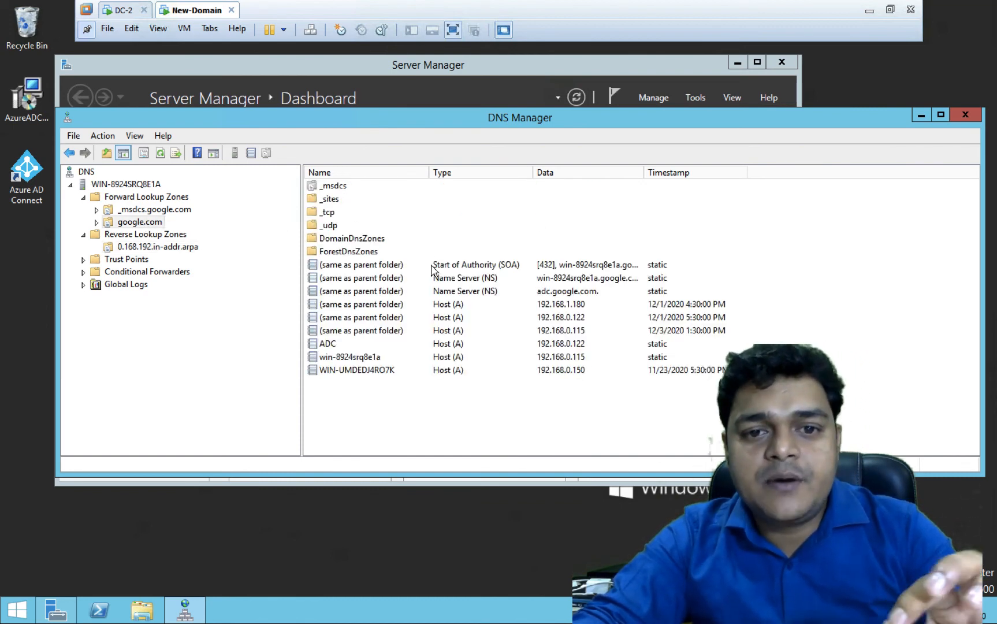
left_click(163, 246)
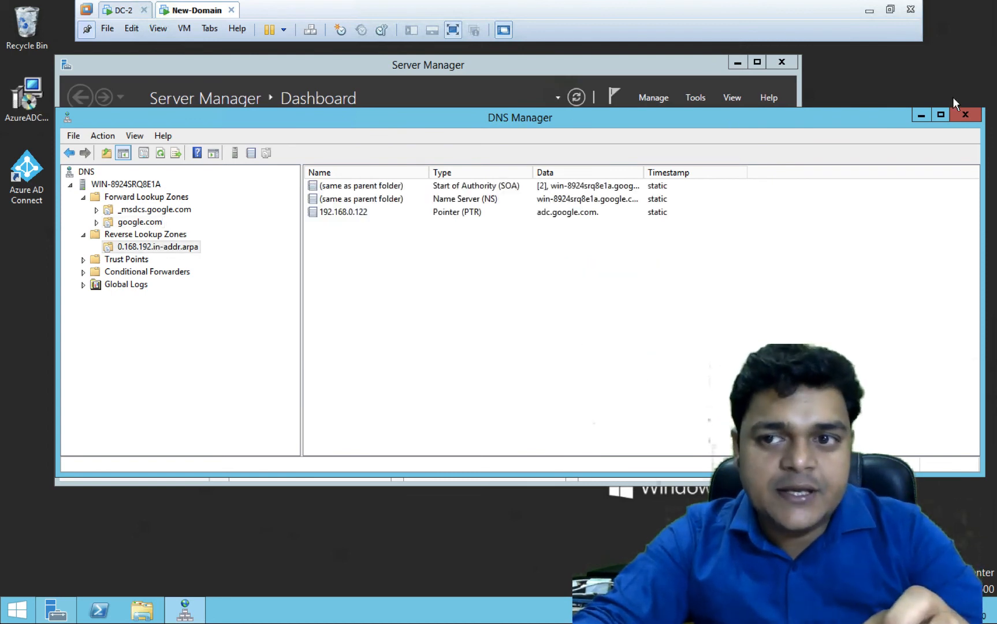
- Minimize the open management windows, start nslookup in a Command Prompt and look up 192.168.0.122
left_click(923, 116)
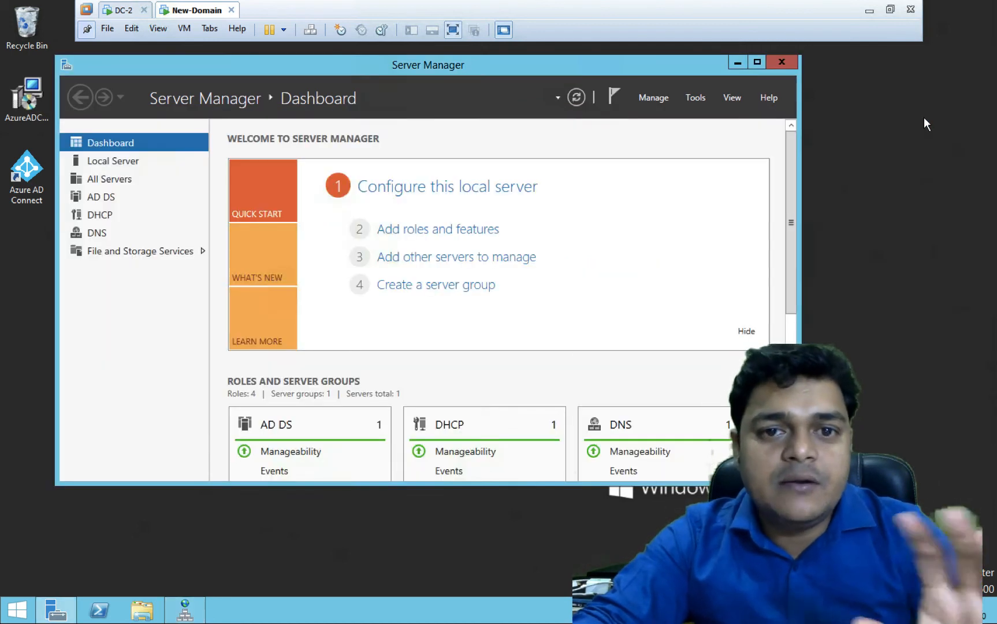
left_click(737, 64)
key("super+r")
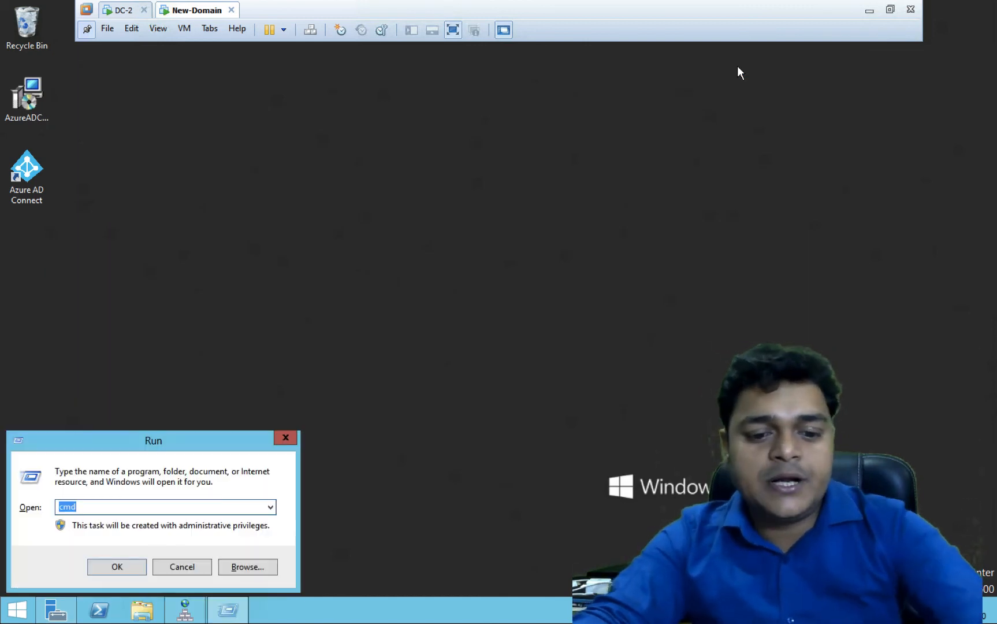
key("Return")
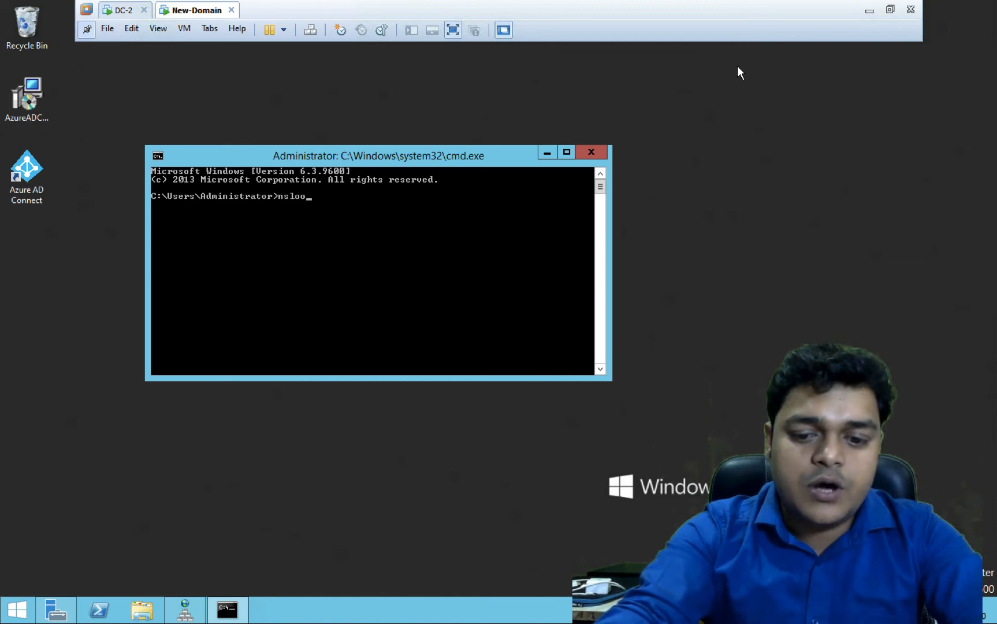
type("nslookup")
key("Return")
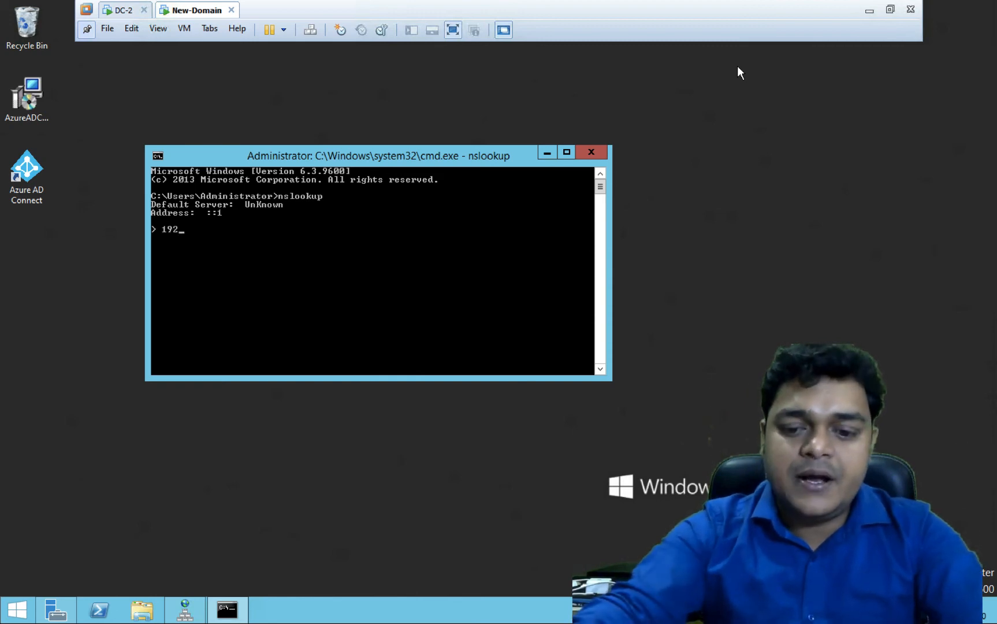
type("192.168.0.")
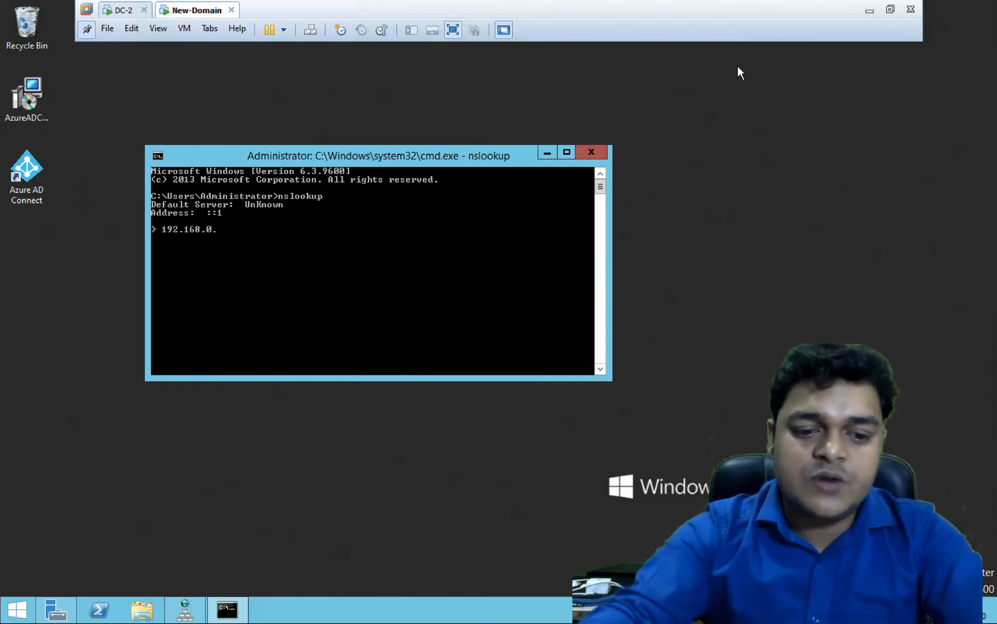
type("122")
key("Return")
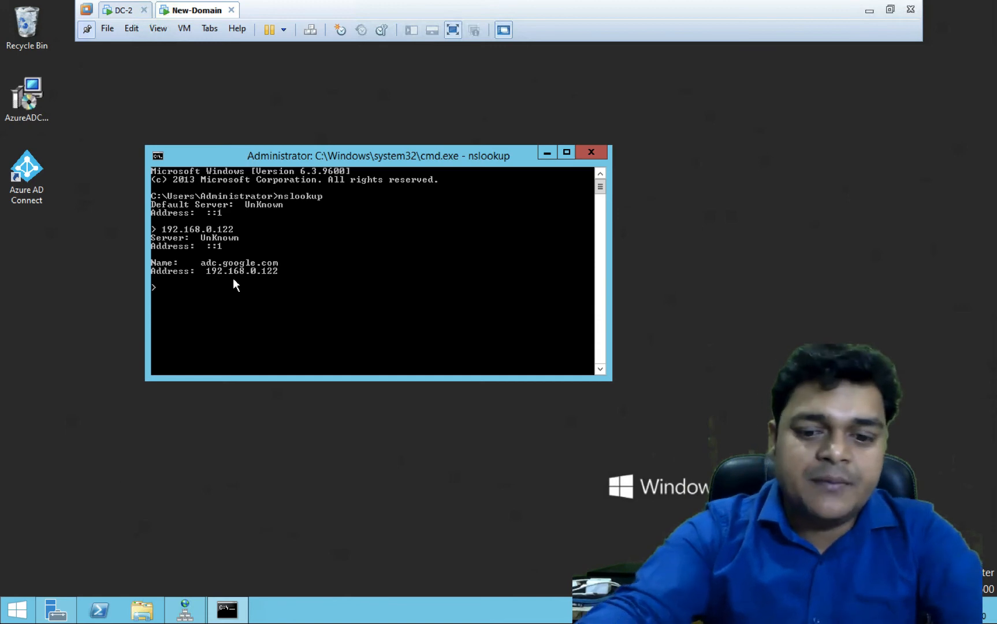
- Look up the address 192.168.0.115 in the running nslookup session
type("192.1")
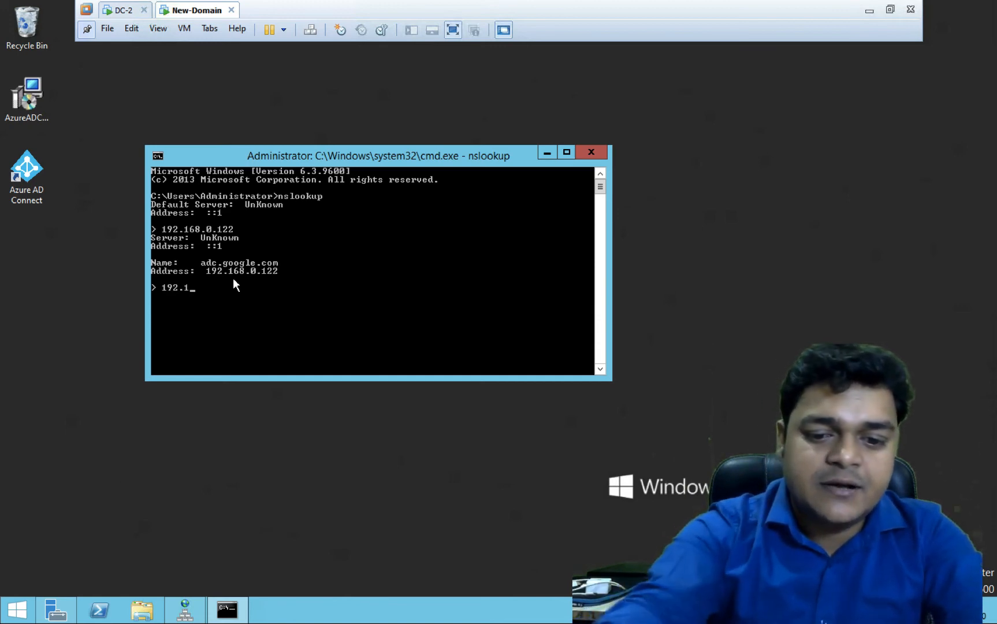
type("68.0.115")
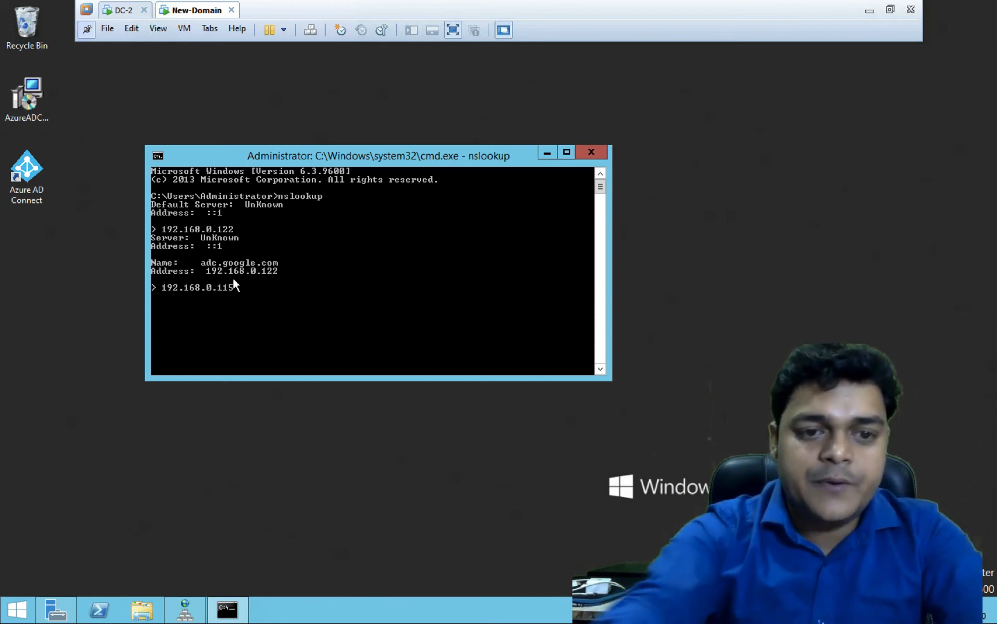
key("Return")
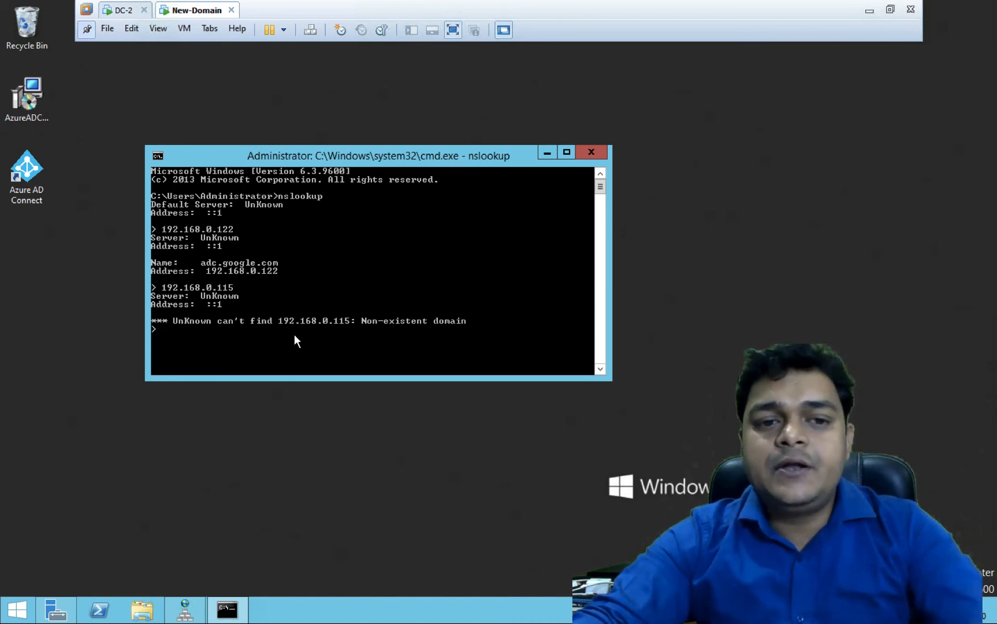
- Open a second Command Prompt and try to flush the DNS cache with "ipconfig / flushdns"
key("super+r")
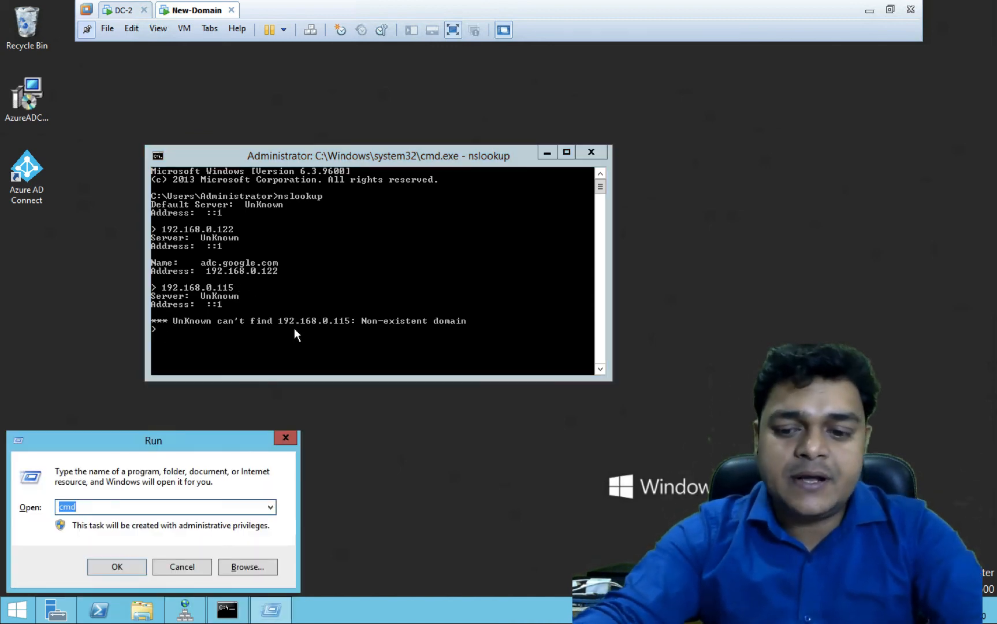
key("Return")
type("ipco")
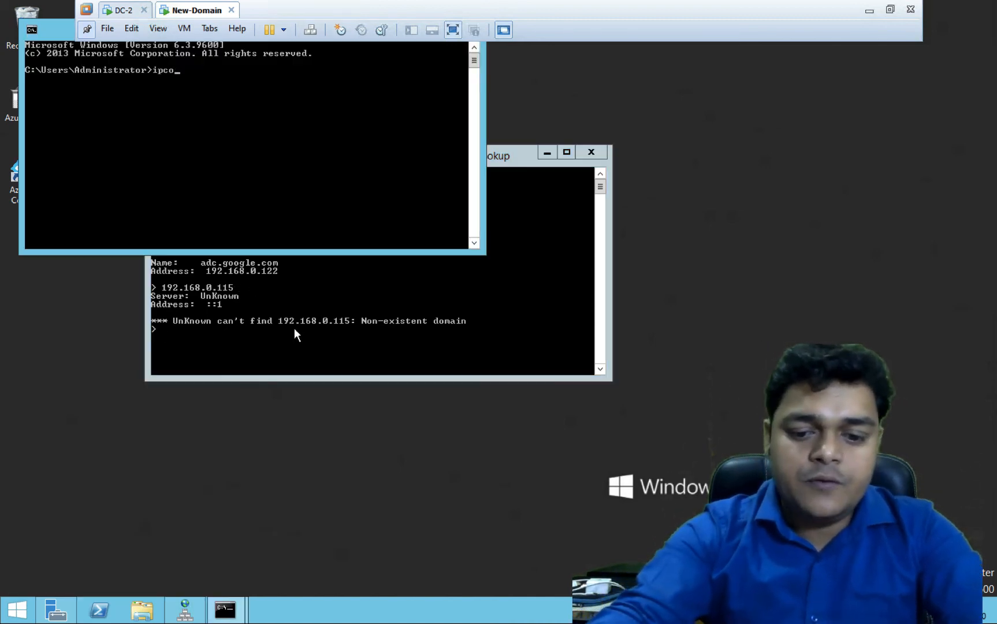
type("nfig / ")
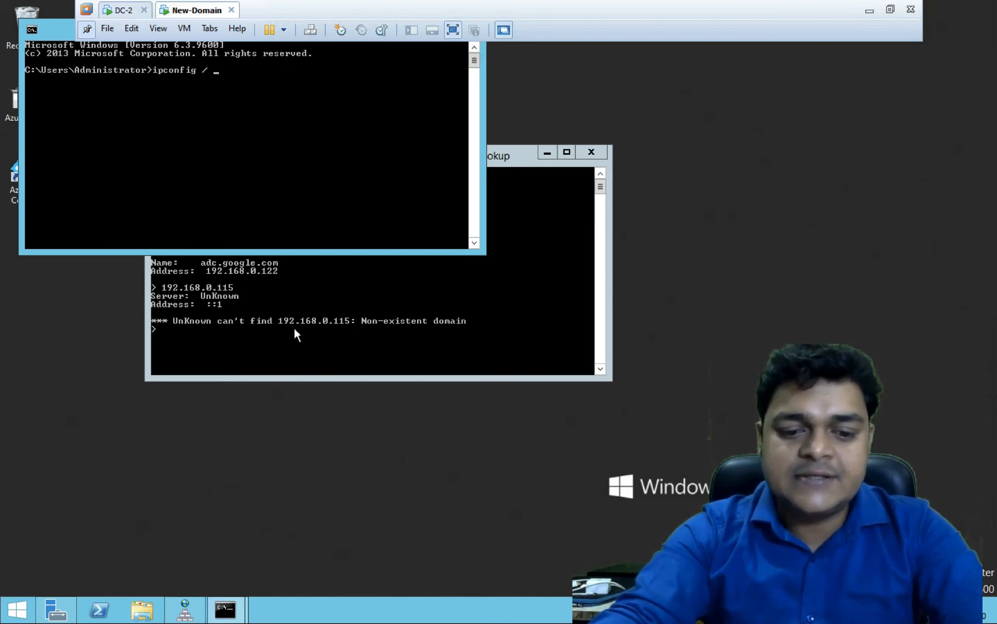
type("flush")
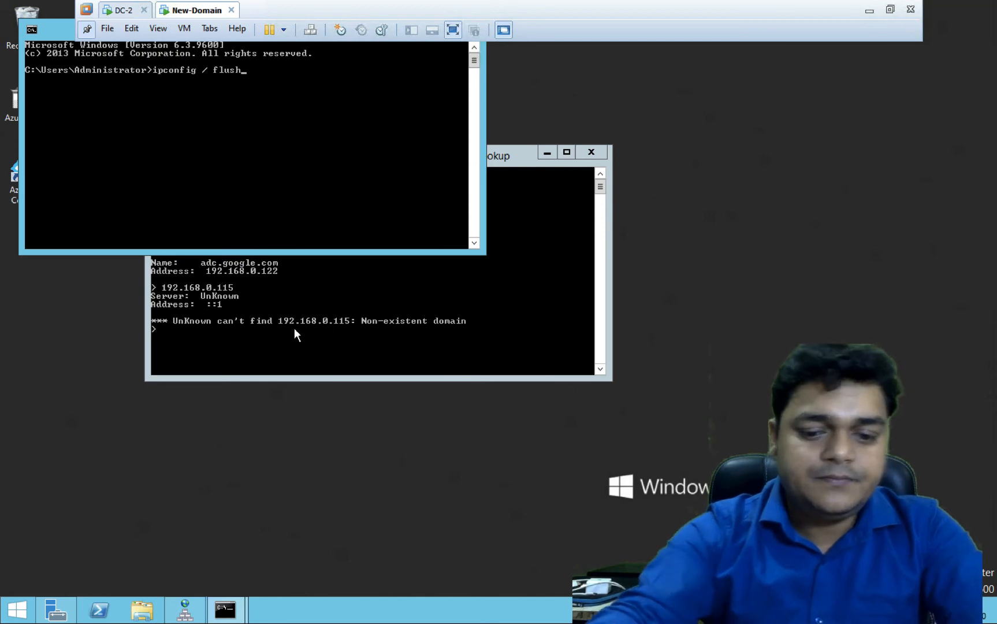
type("dns")
key("Return")
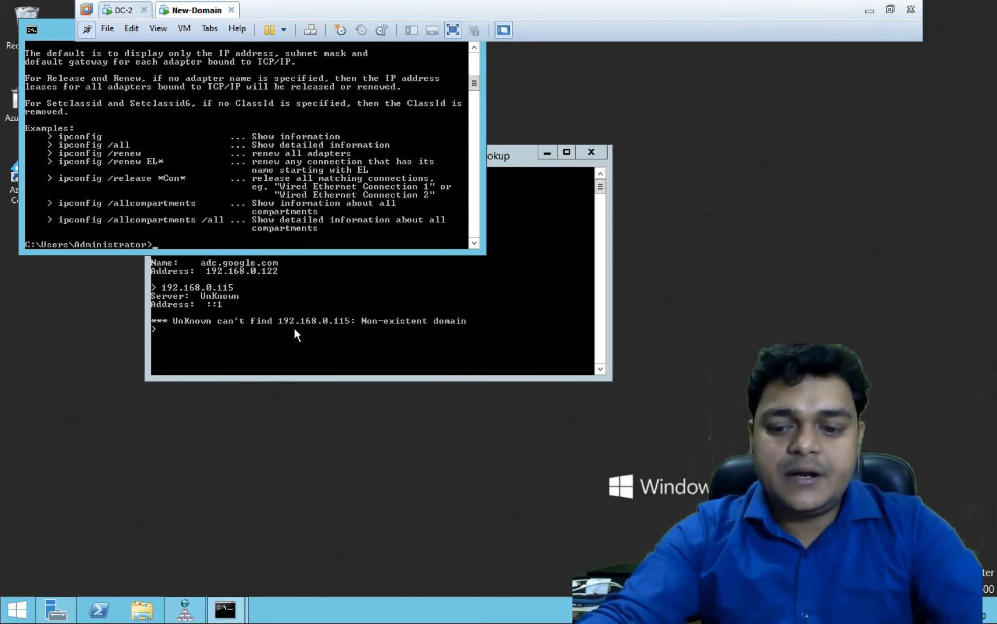
- Try the recalled "ipconfig / flushdns" command once more, re-entering its ending
key("Up")
key("BackSpace")
key("BackSpace")
key("BackSpace")
key("BackSpace")
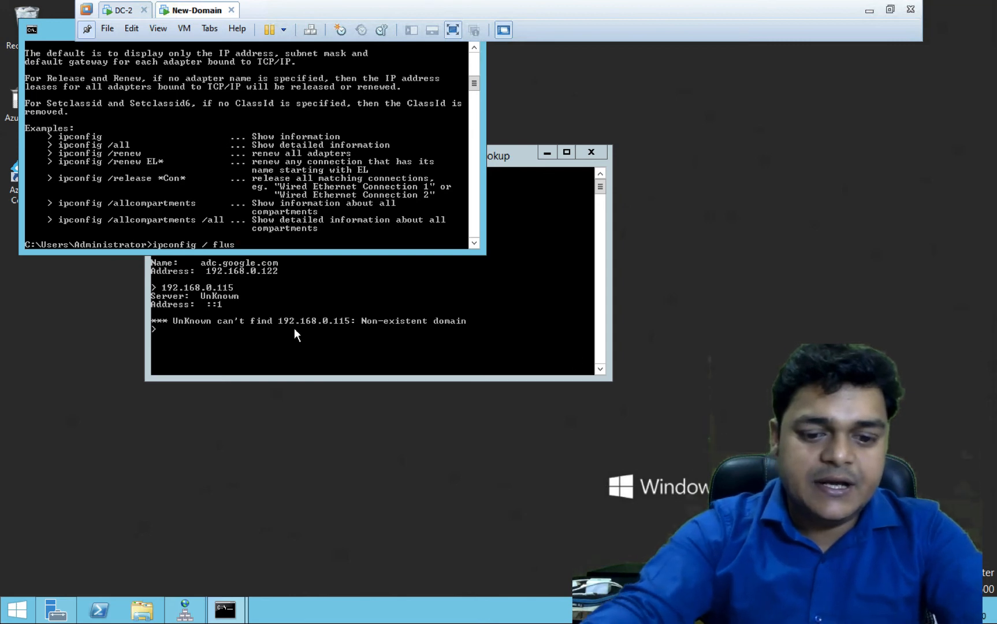
type("hdns")
key("Return")
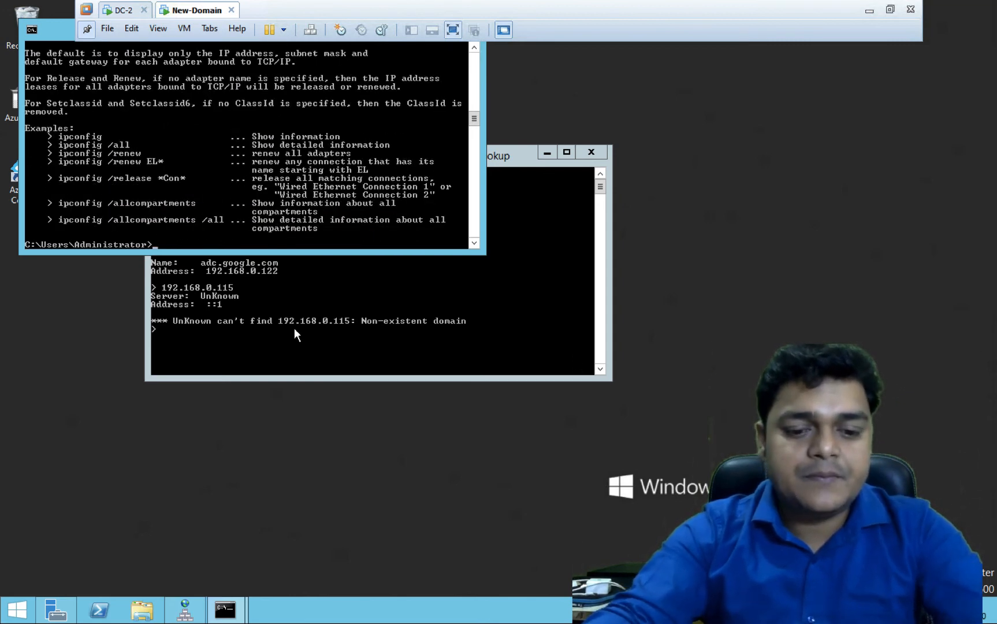
- Flush the DNS resolver cache by running ipconfig/flushdns without spaces
type("i")
type("p")
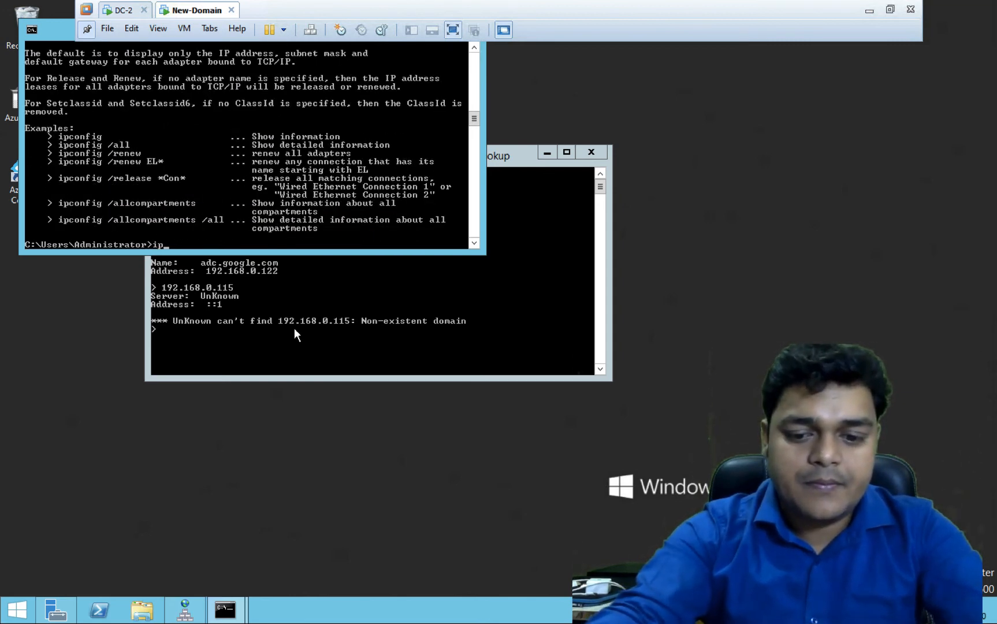
type("confi")
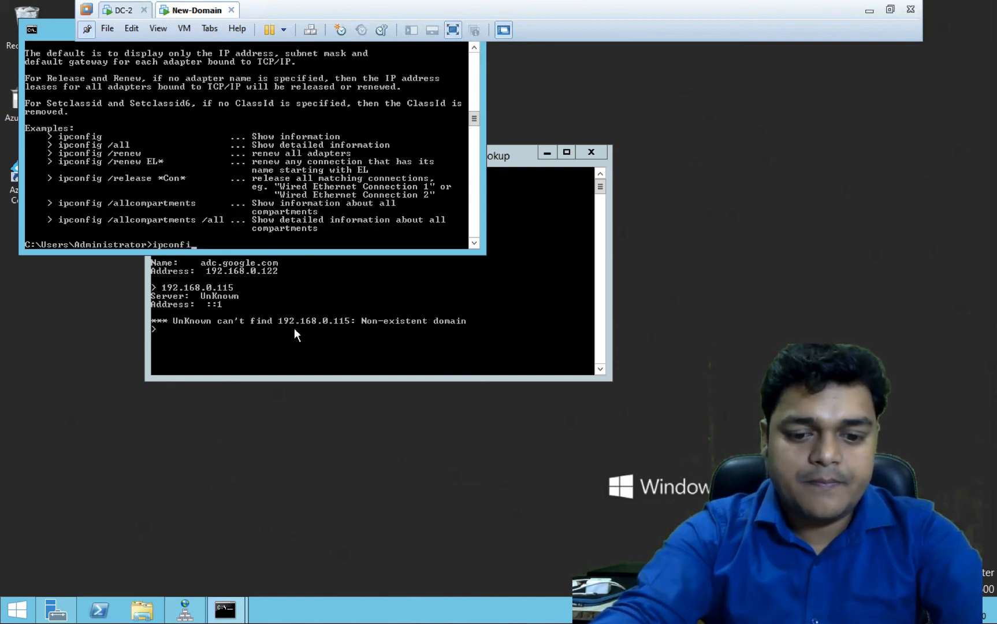
type("g/f")
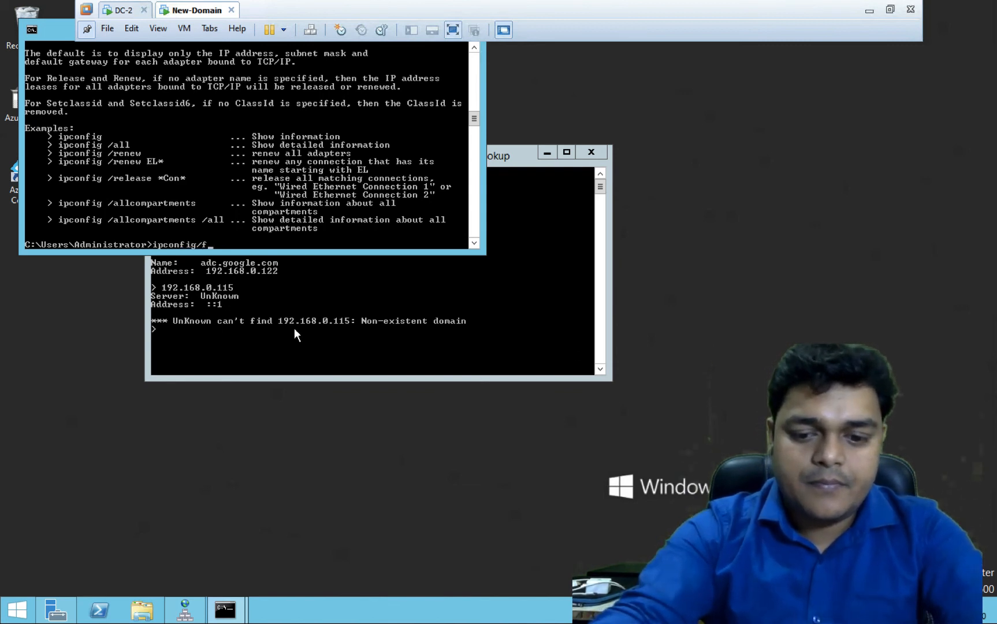
type("lushdns")
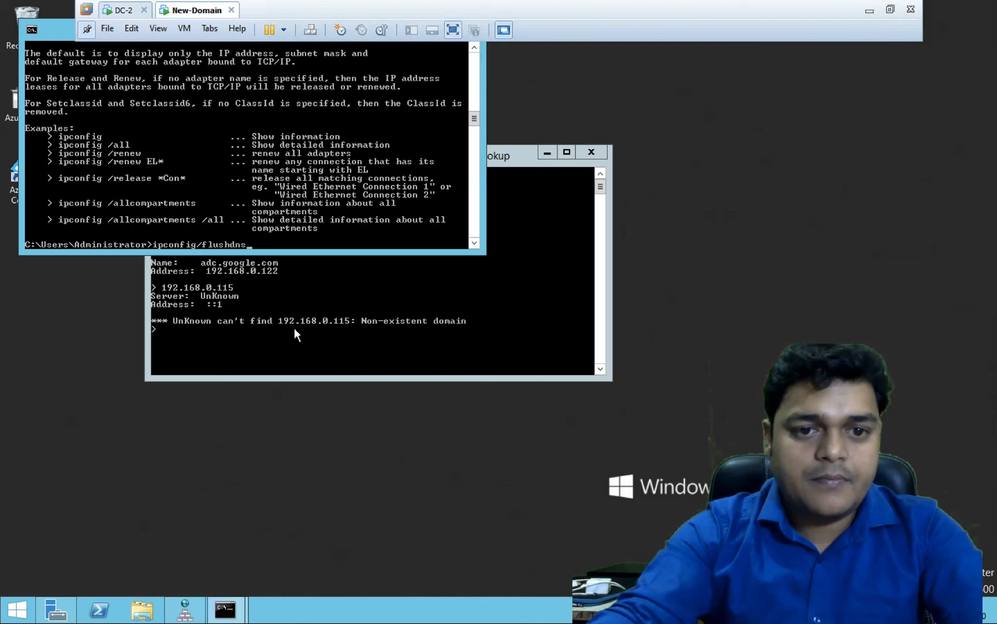
key("Return")
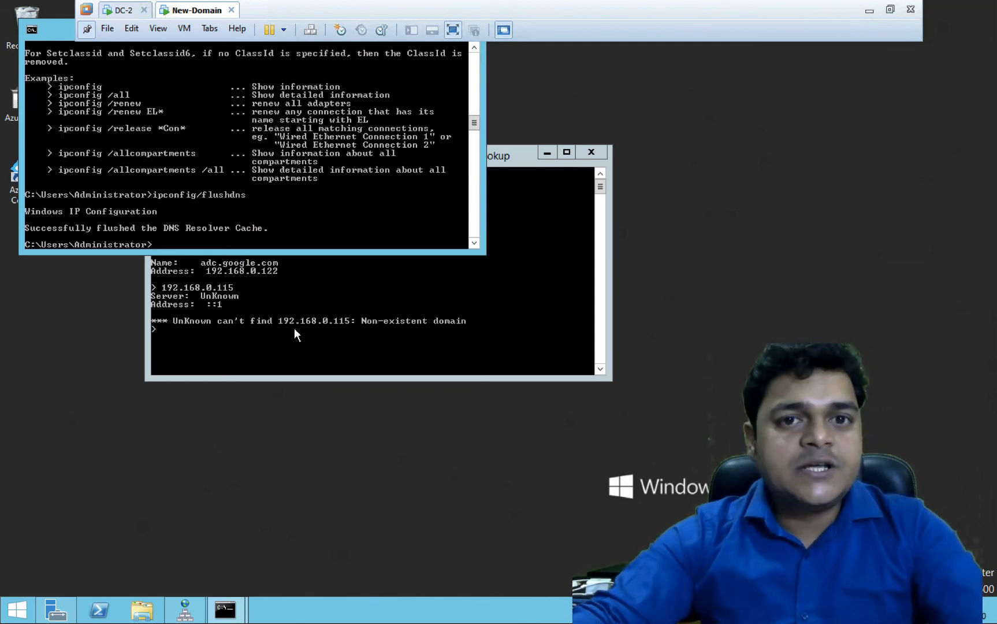
- Re-register the computer's DNS resource records by running ipconfig/registerdns
key("Up")
key("BackSpace")
key("BackSpace")
key("BackSpace")
key("BackSpace")
key("BackSpace")
key("BackSpace")
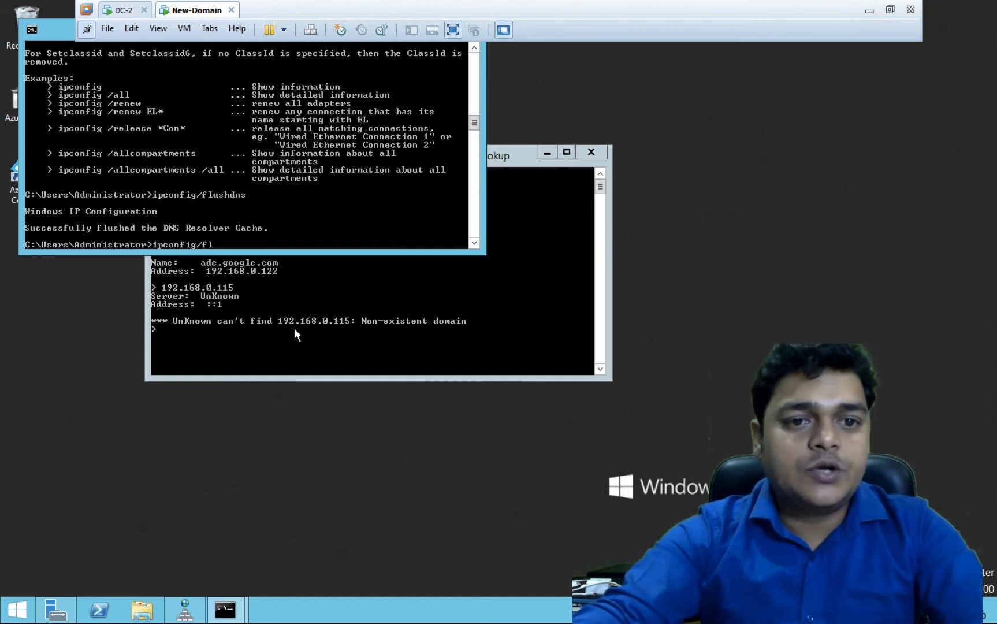
key("BackSpace")
key("BackSpace")
type("reg")
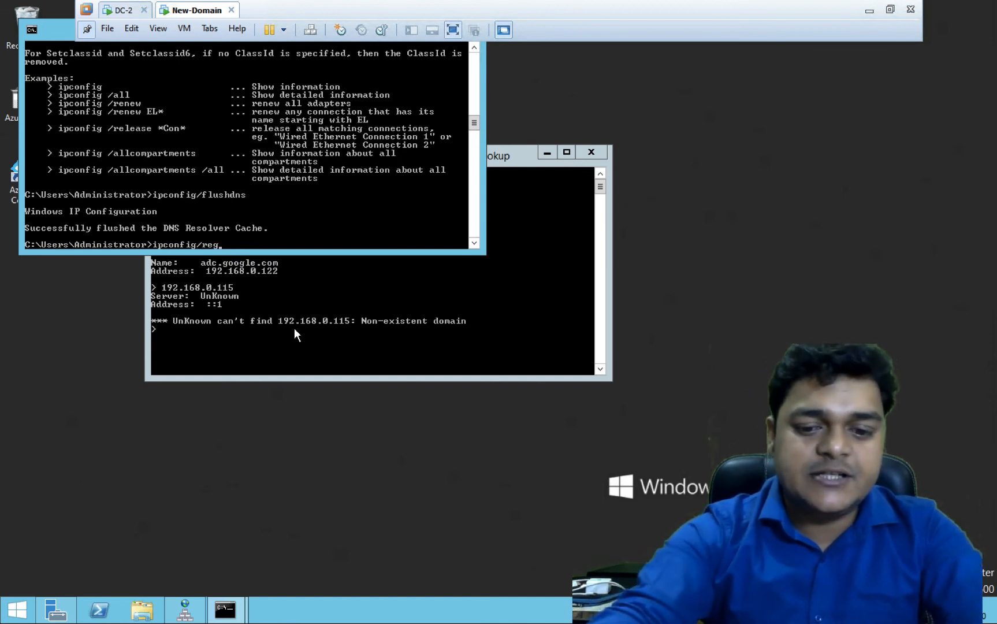
type("isterdns")
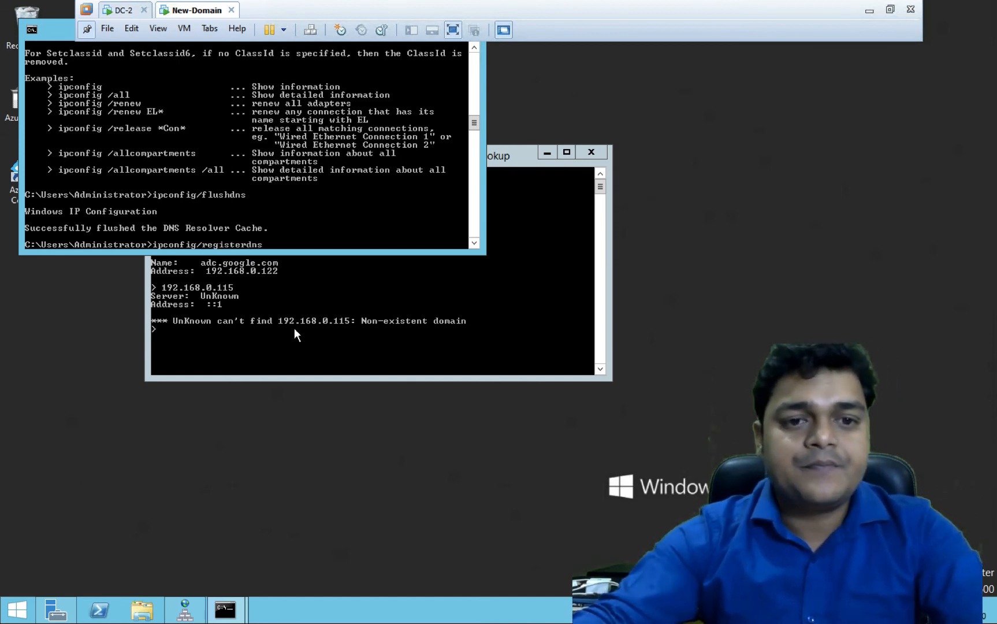
key("Return")
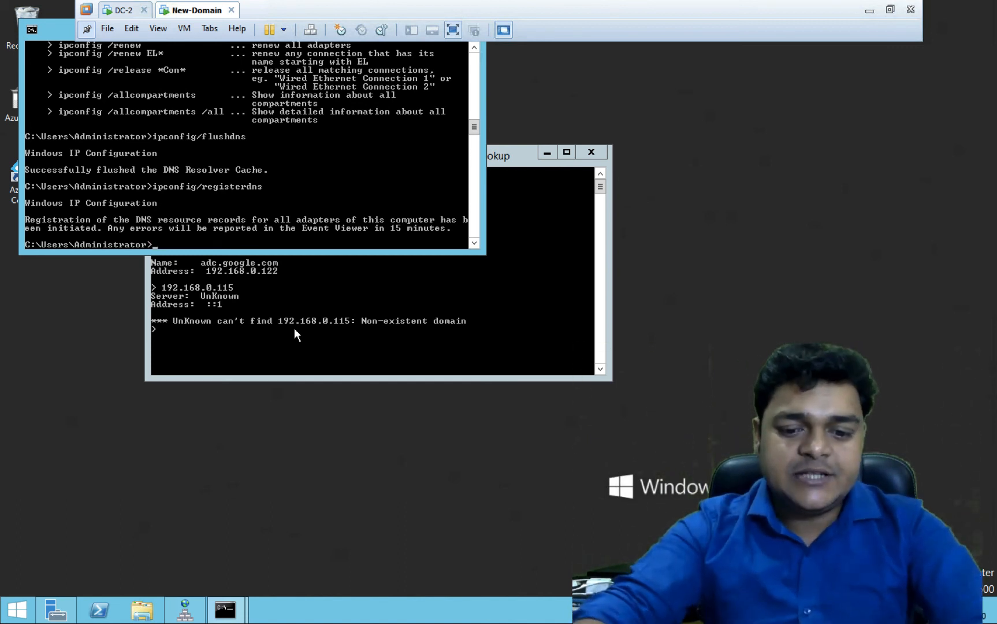
- Start nslookup in the second Command Prompt, query 192.168.0.115, and close that window
type("nsloo")
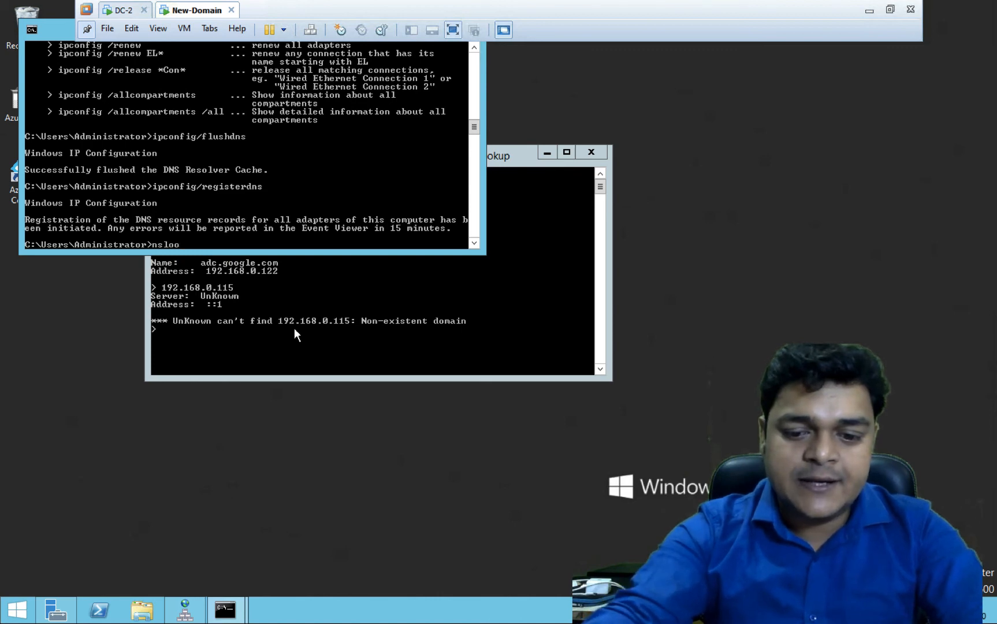
type("kup")
key("Return")
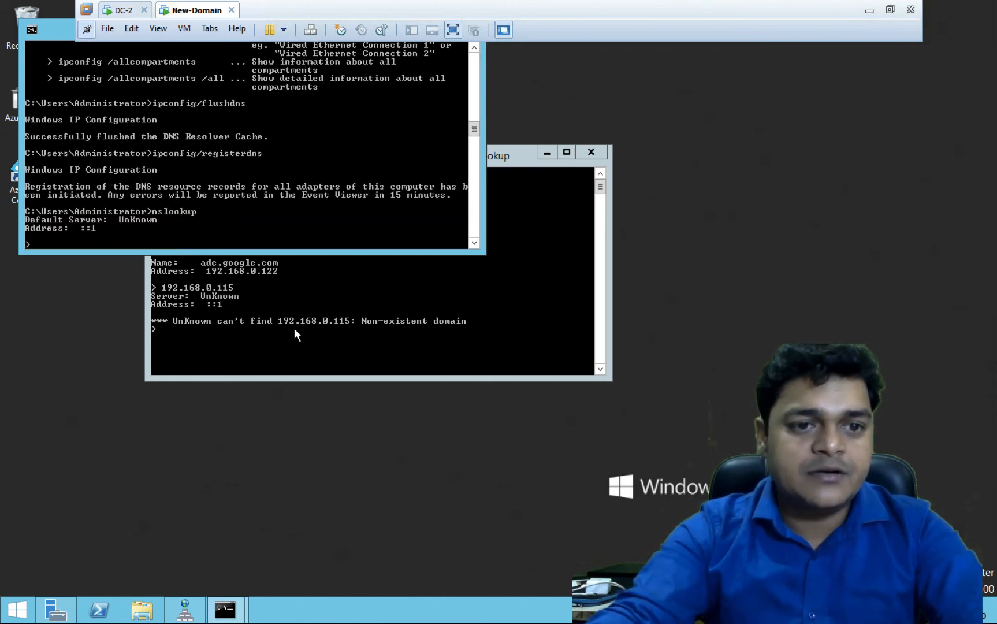
type("192.1")
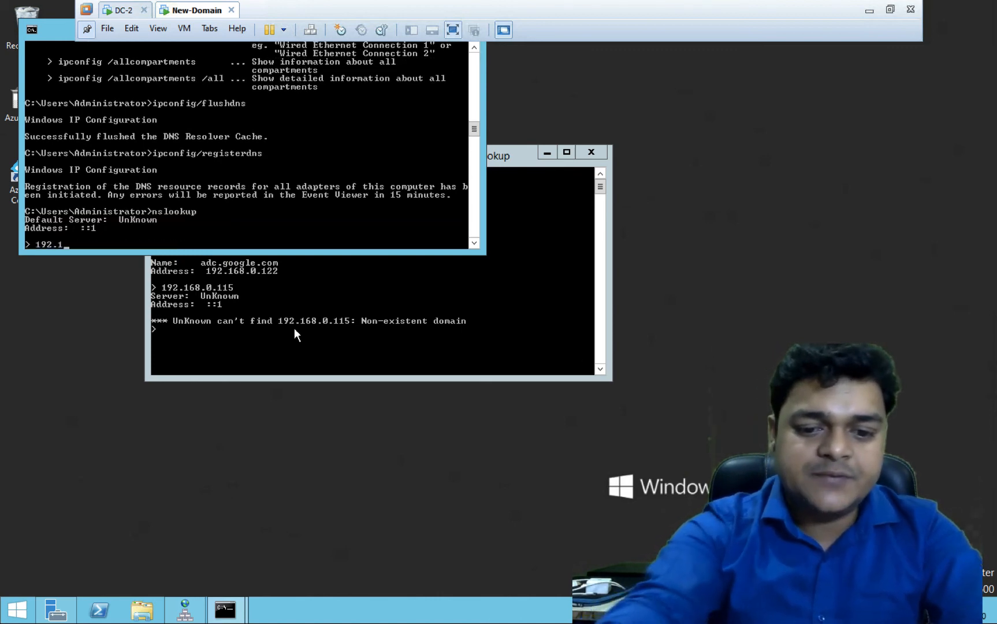
type("68.0.115")
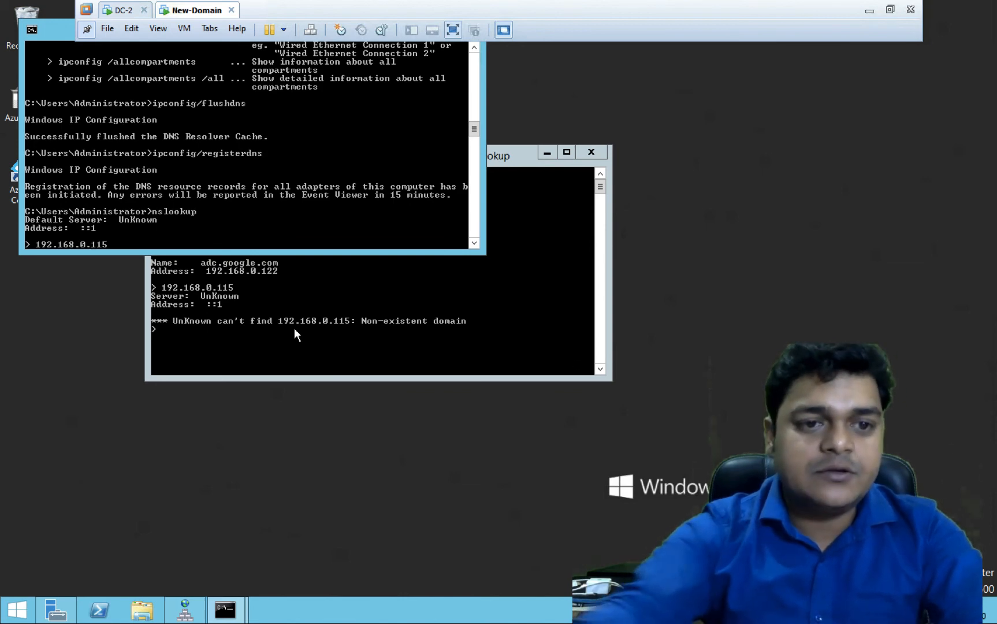
key("Return")
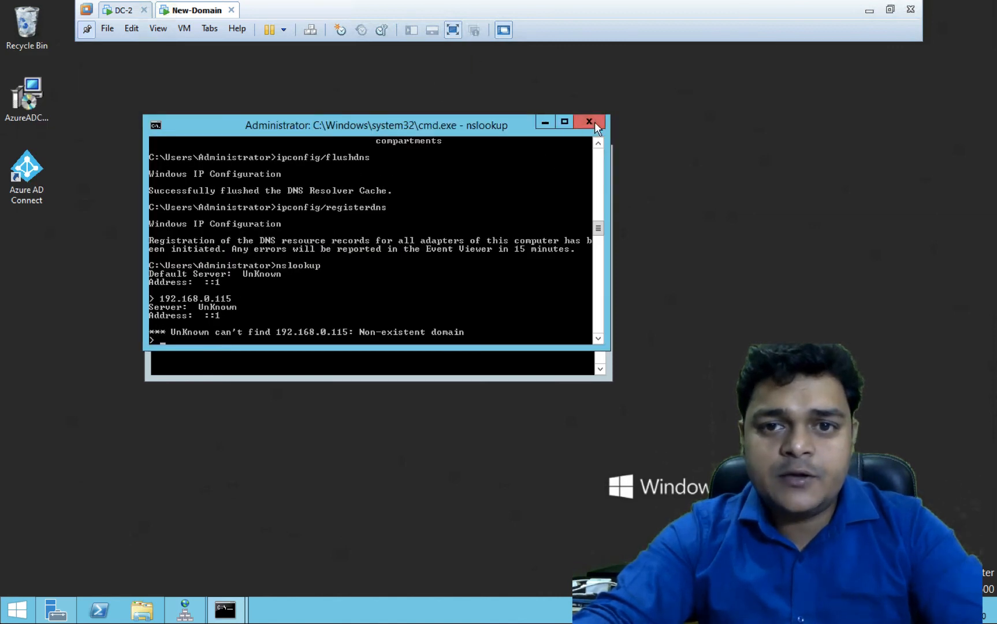
left_click(589, 121)
- Switch to the DC-2 virtual machine, open a Command Prompt, and query 192.158.0.115 with nslookup
left_click(123, 11)
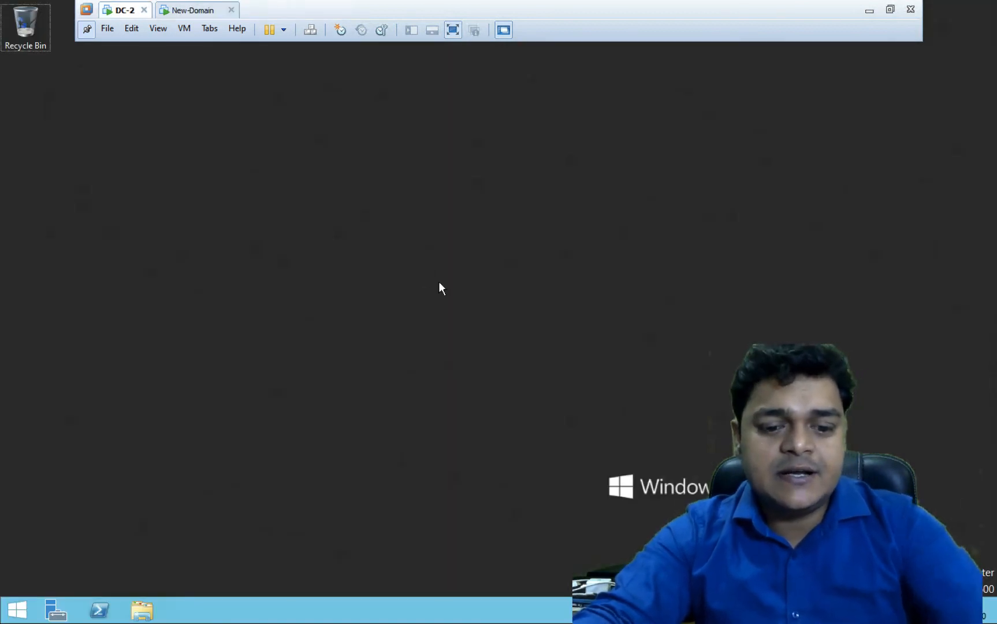
key("super+r")
type("cmd")
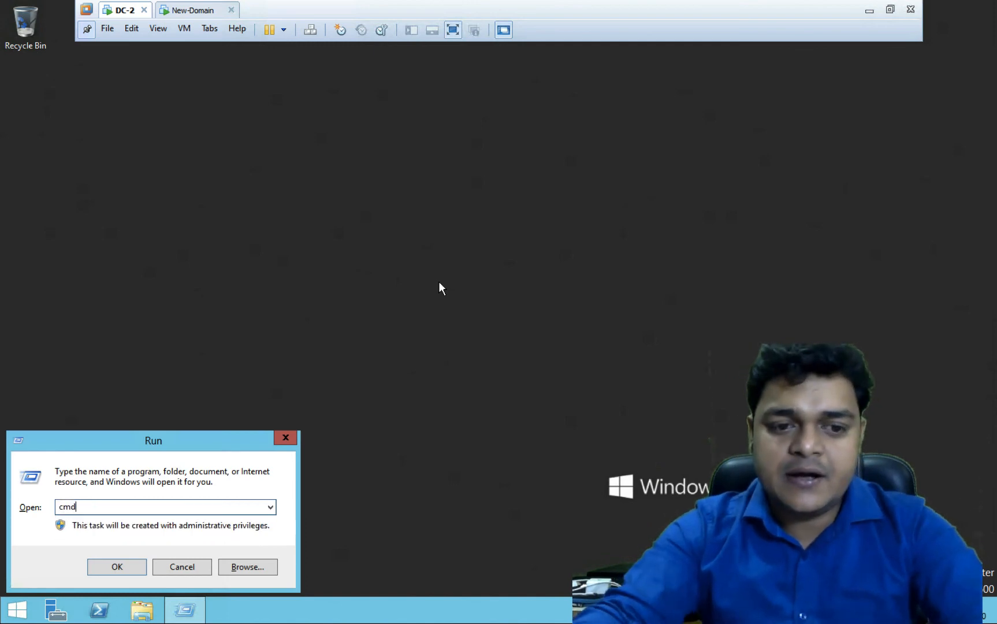
key("Return")
type("ns")
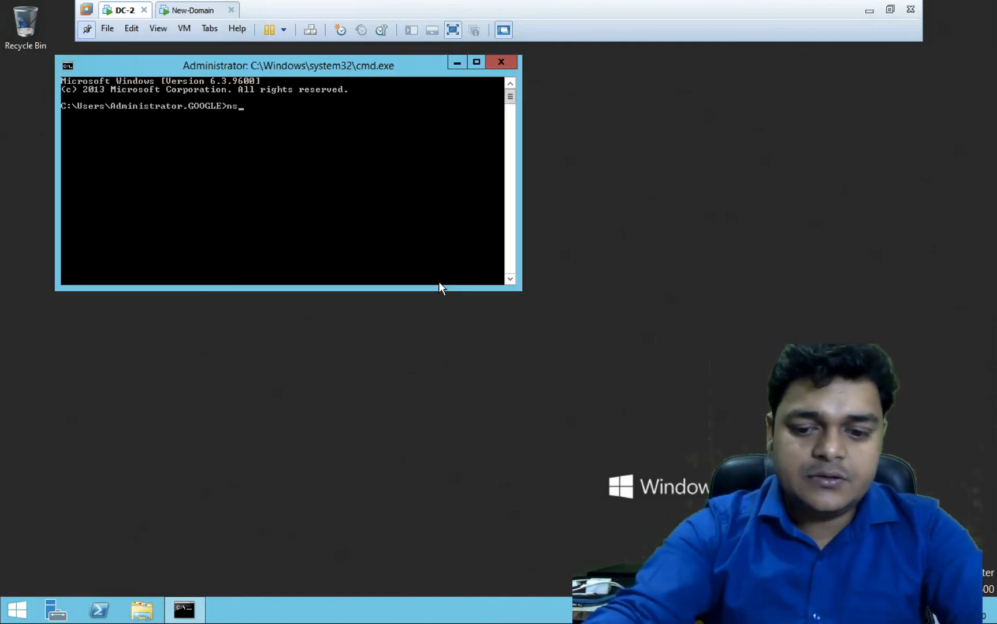
type("lookup")
key("Return")
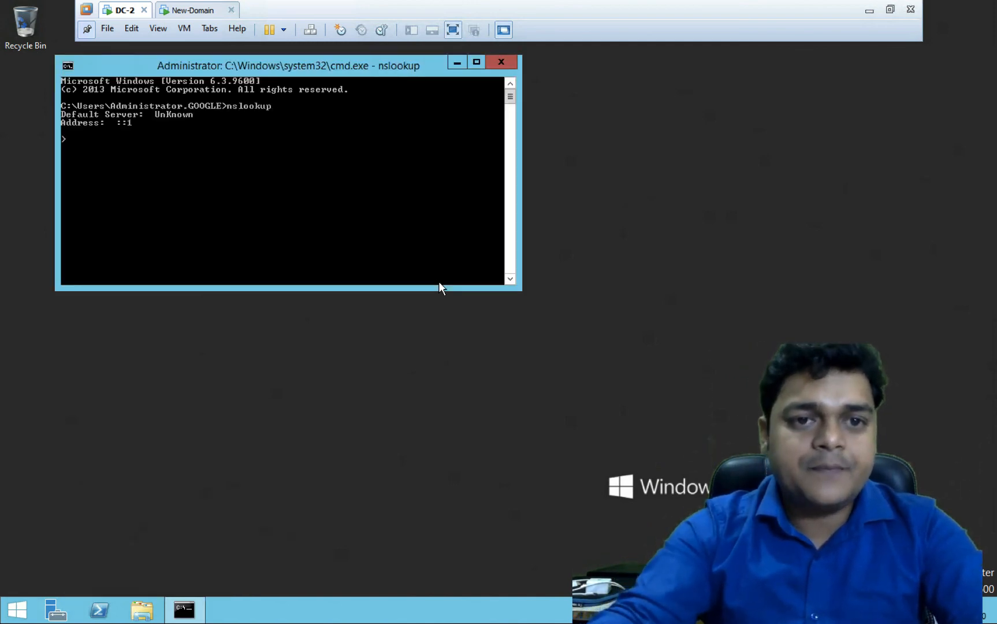
type("192.")
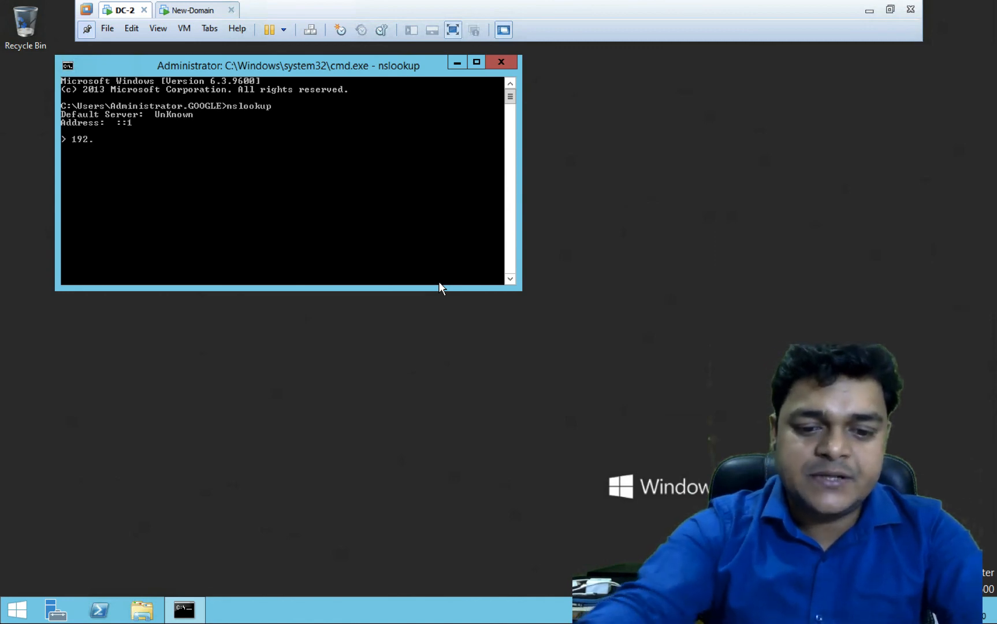
type("158.0.115")
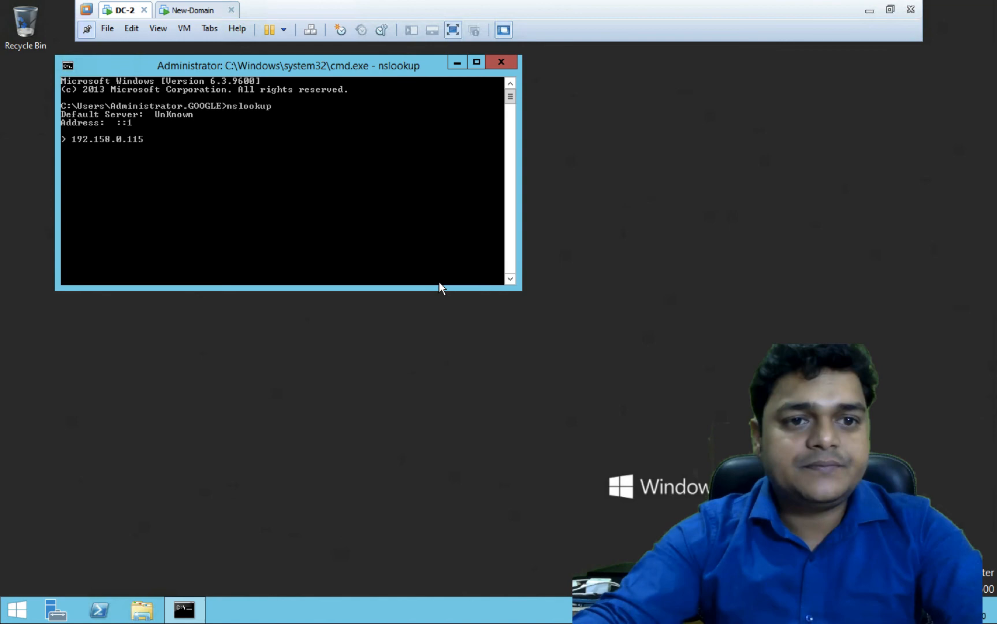
key("Return")
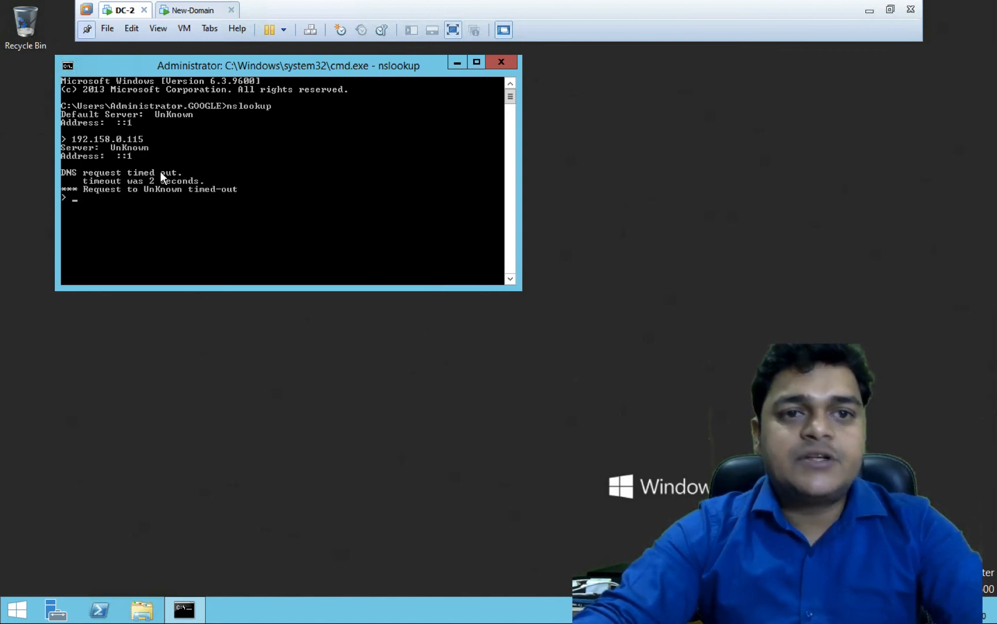
- Reset both the New-Domain and DC-2 virtual machines
right_click(195, 11)
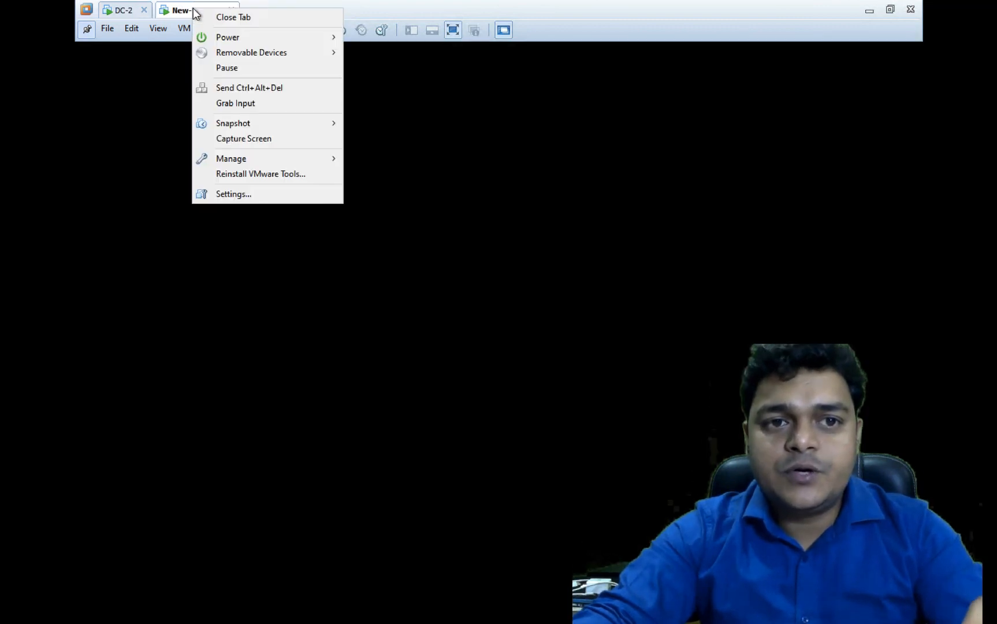
mouse_move(245, 40)
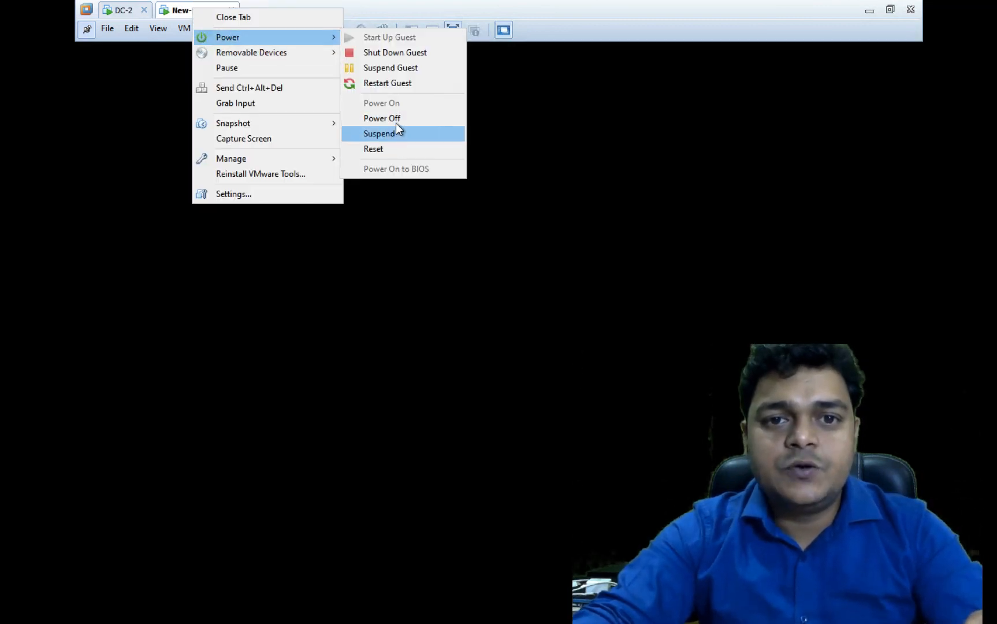
left_click(381, 148)
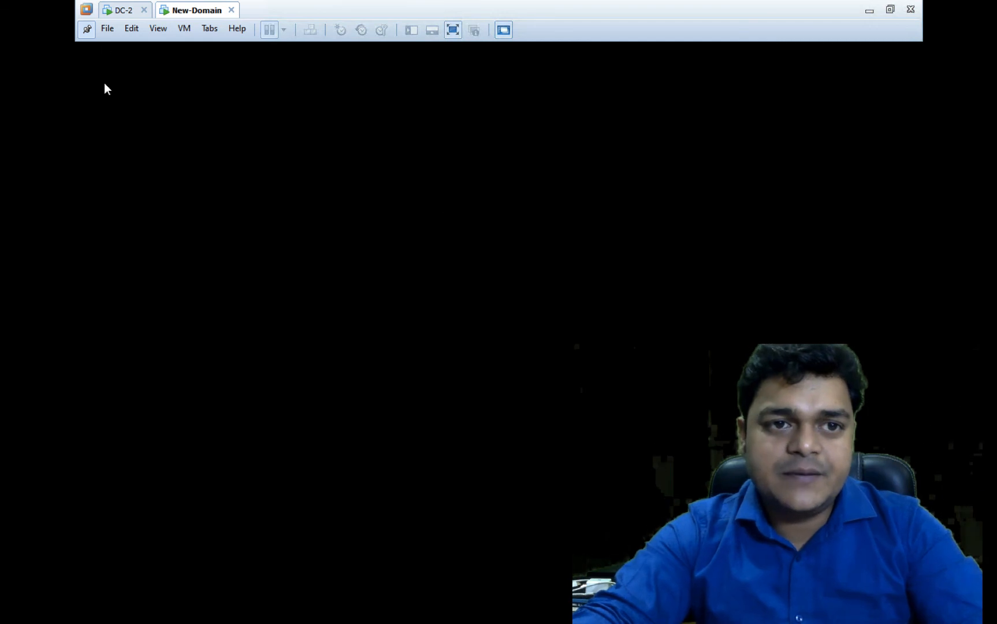
right_click(121, 12)
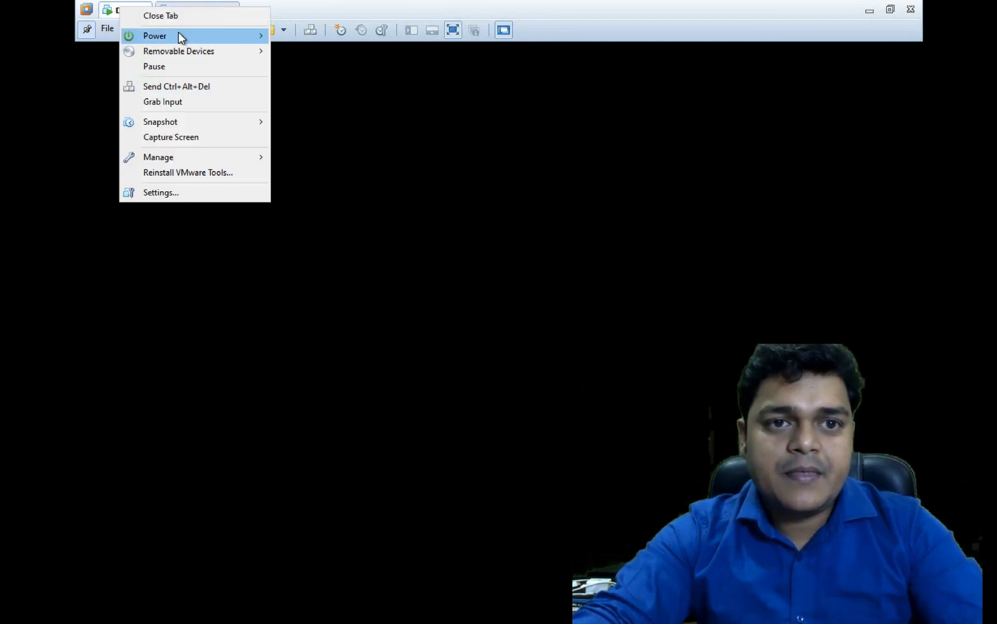
mouse_move(180, 36)
left_click(302, 148)
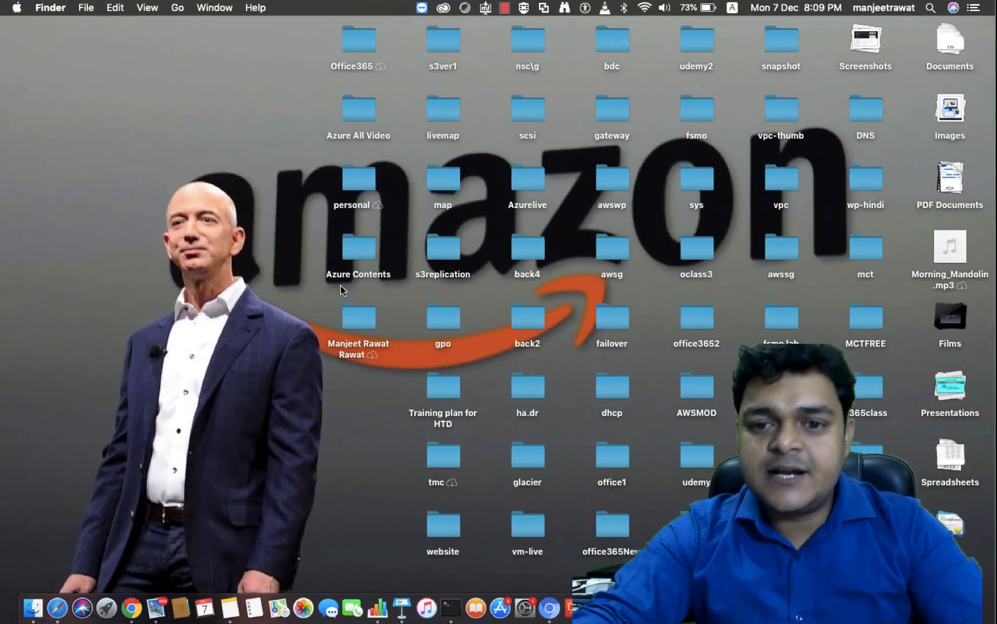
right_click(880, 607)
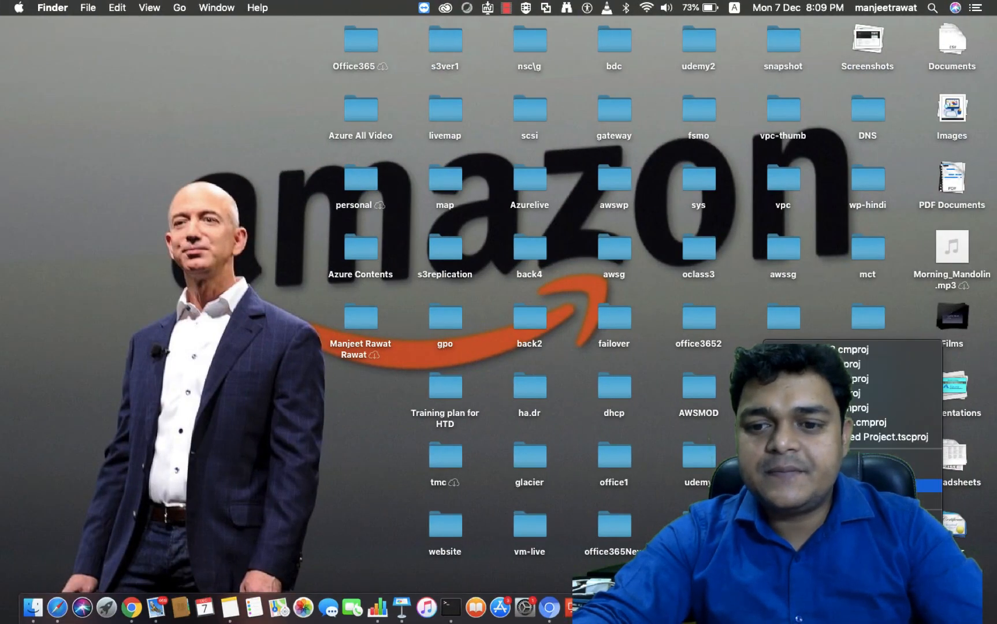
left_click(556, 265)
- Return to the New-Domain virtual machine and start nslookup in a new Command Prompt
key("ctrl+Right")
key("ctrl+Right")
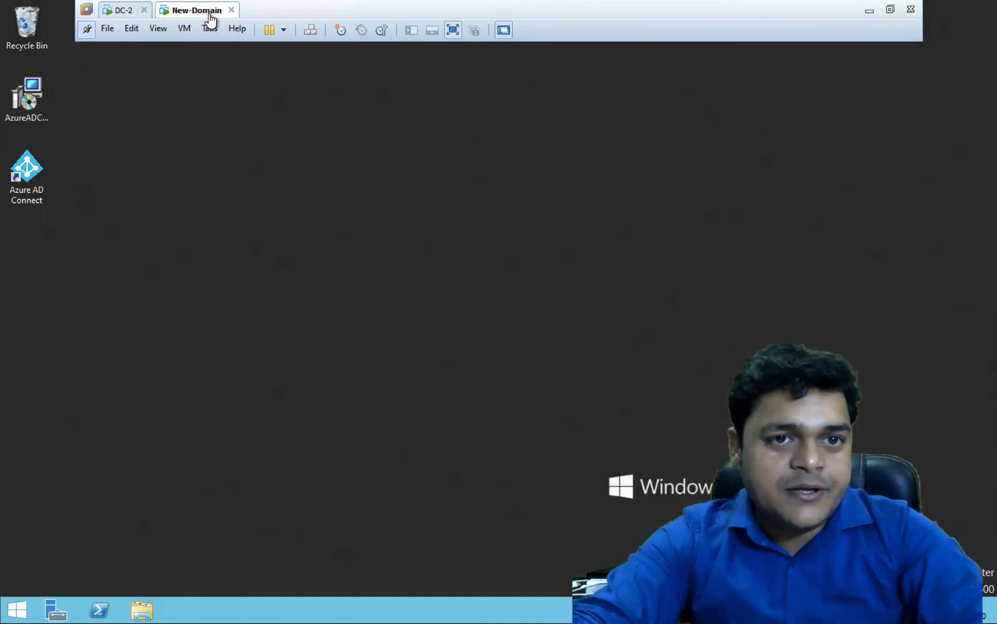
key("super+r")
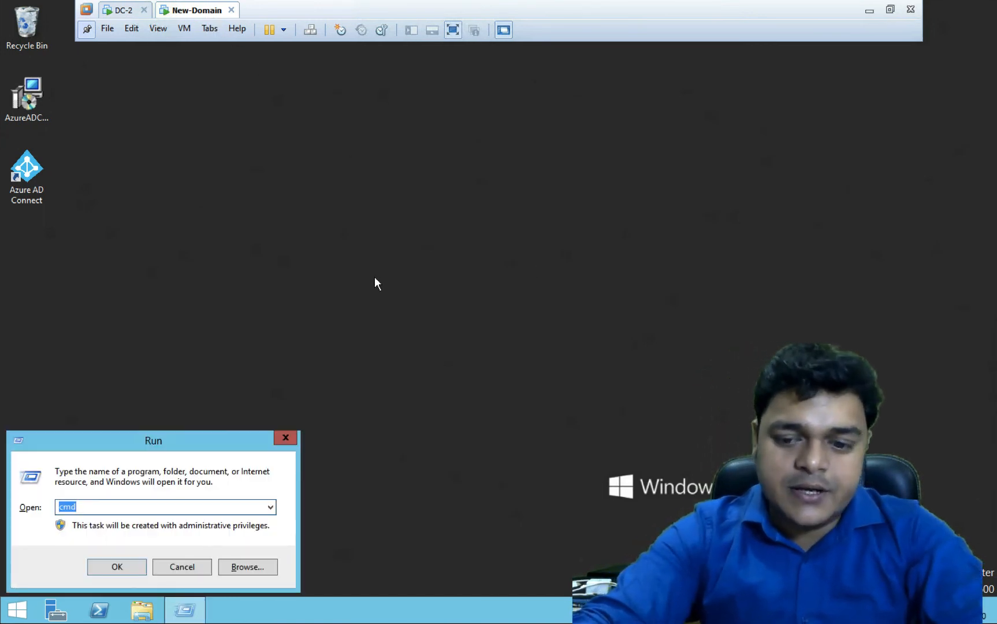
key("Return")
type("n")
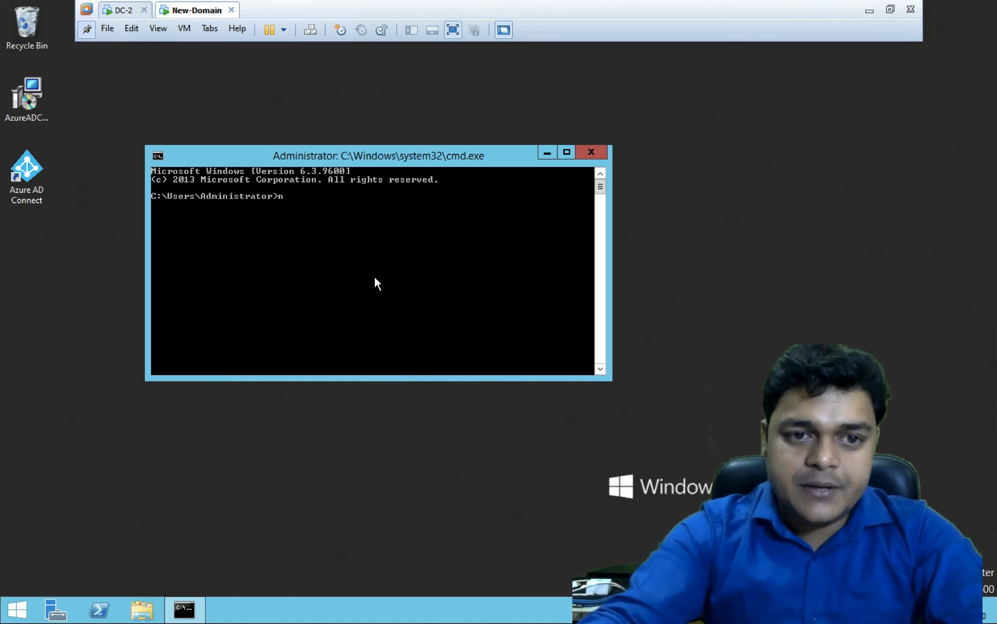
type("sloo")
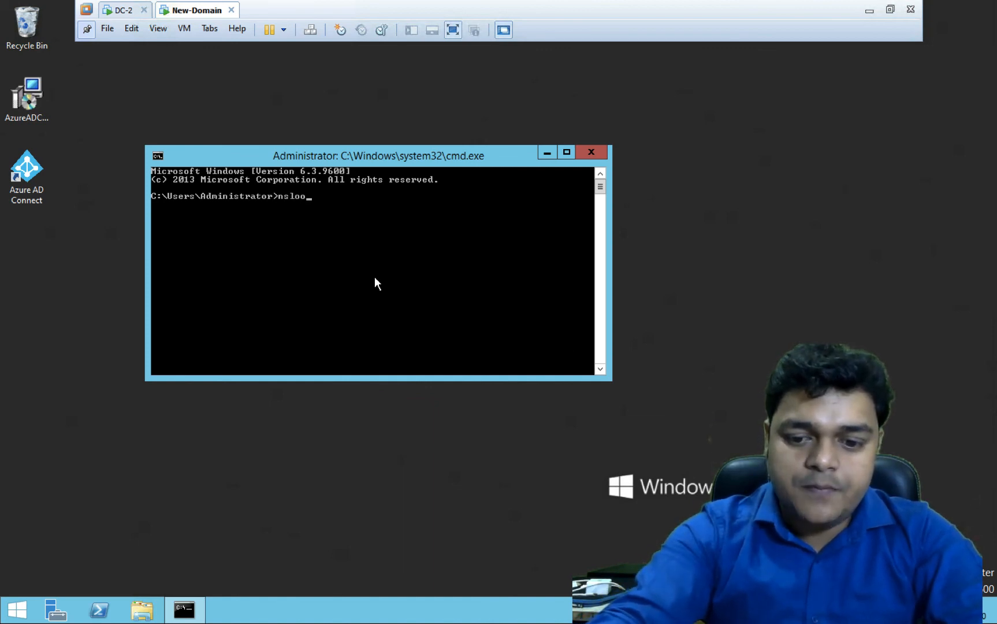
type("kup")
key("Return")
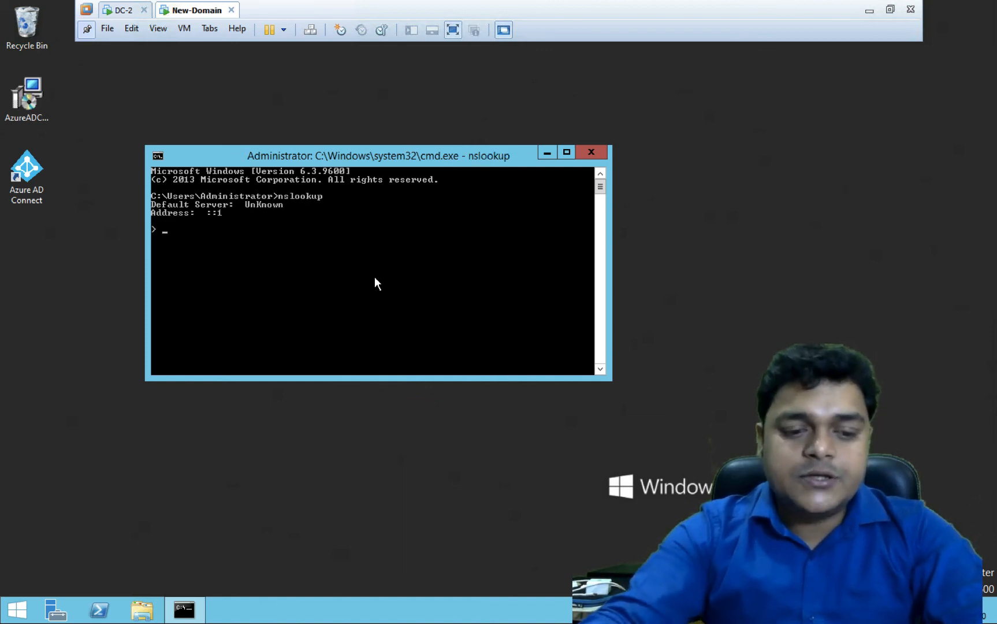
- Query the addresses 192.168.0.122 and 192.168.0.115 in nslookup to check their reverse resolution
type("192.1")
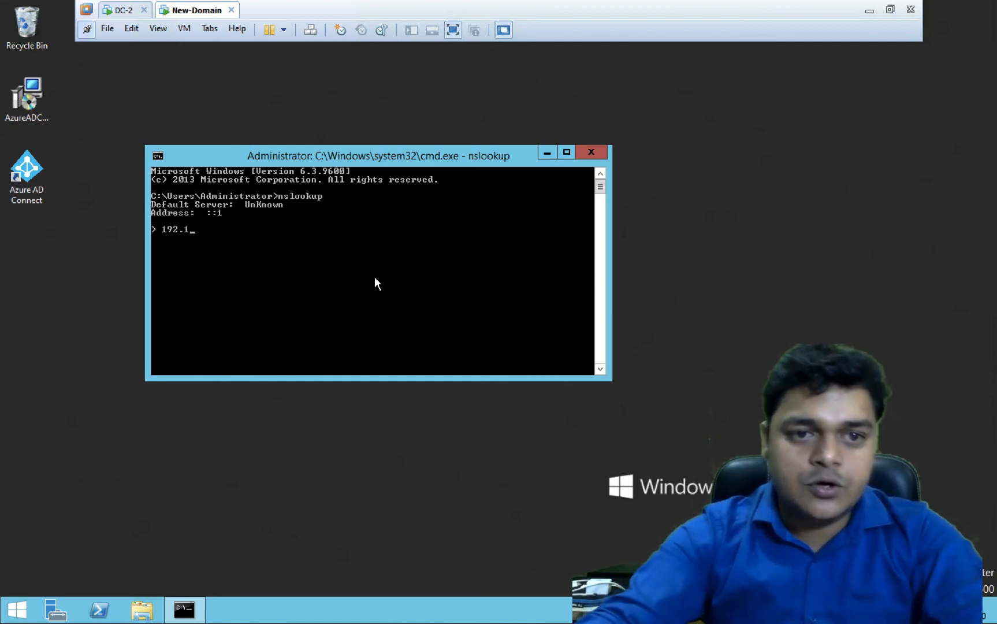
type("68")
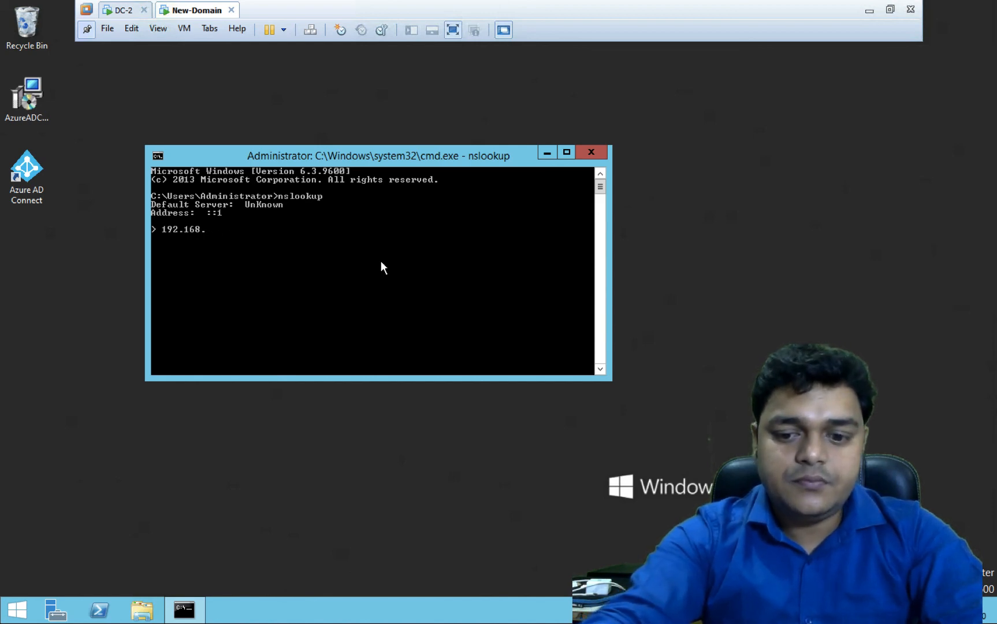
type(".0.122")
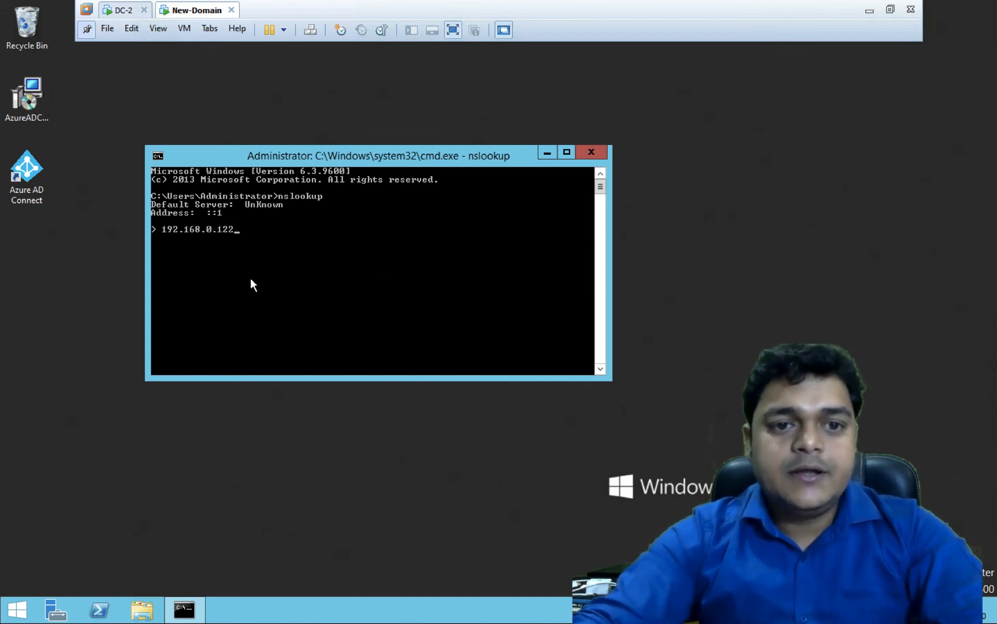
key("Return")
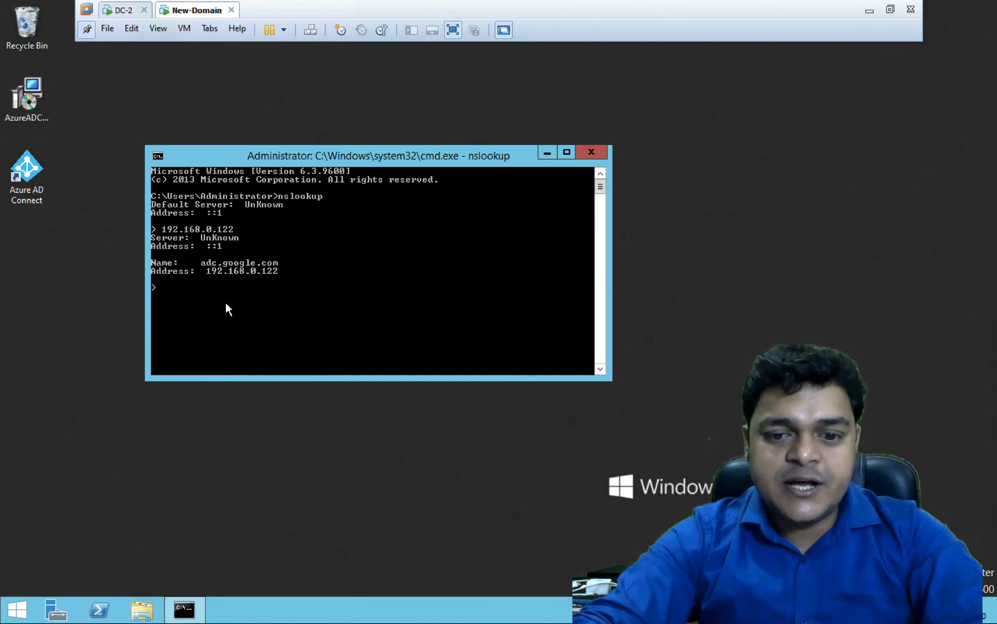
type("192.16")
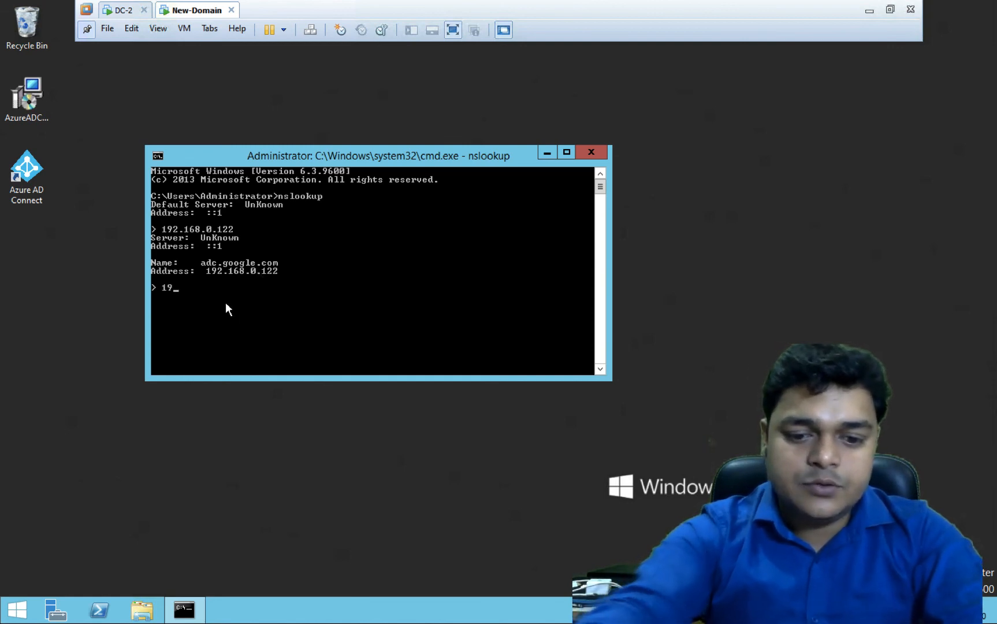
type("8.0.11")
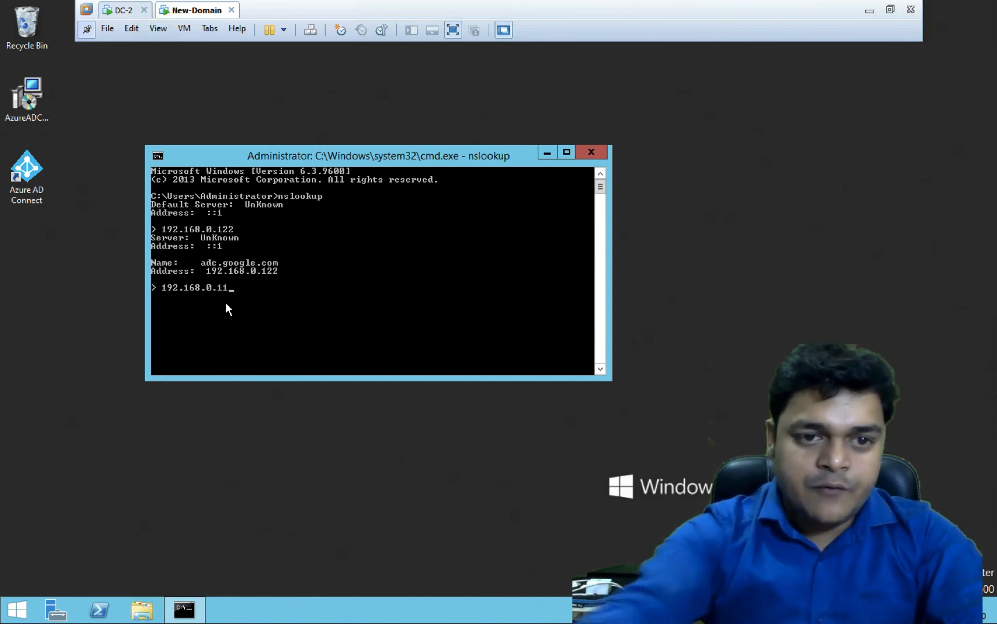
type("5")
key("Return")
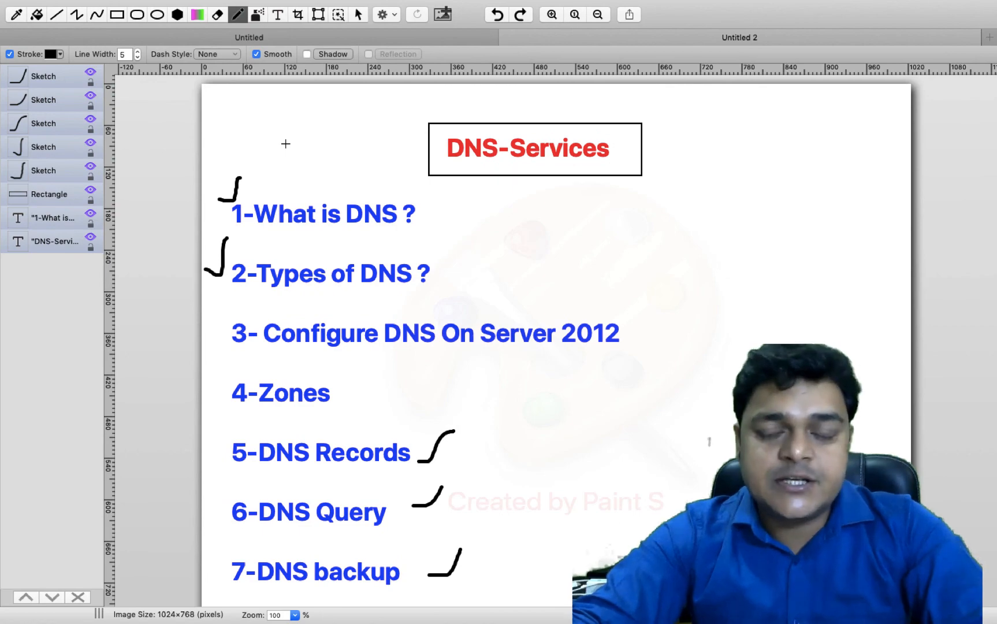
key("ctrl+Left")
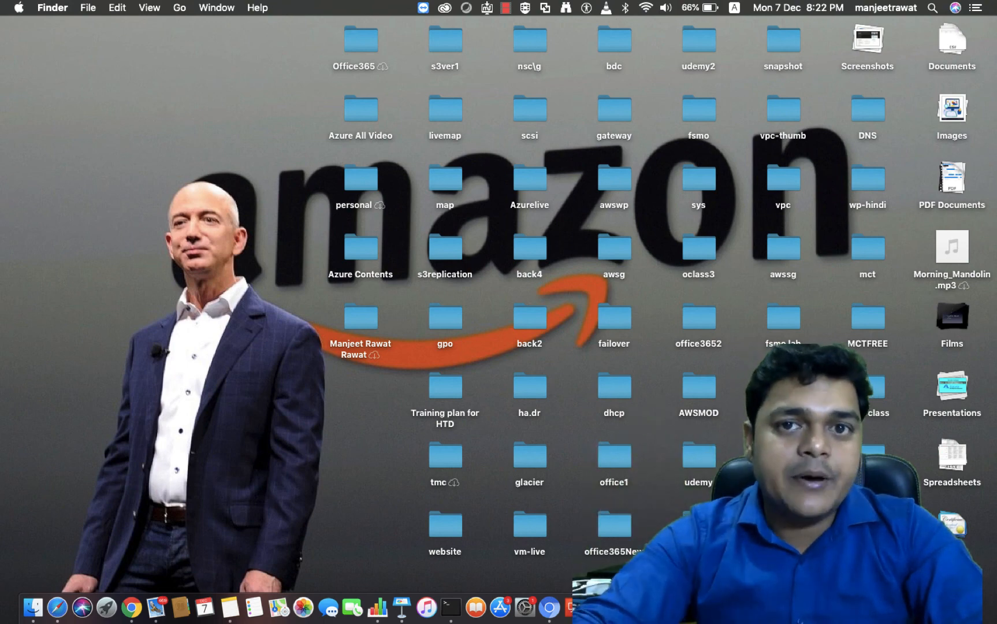
right_click(852, 607)
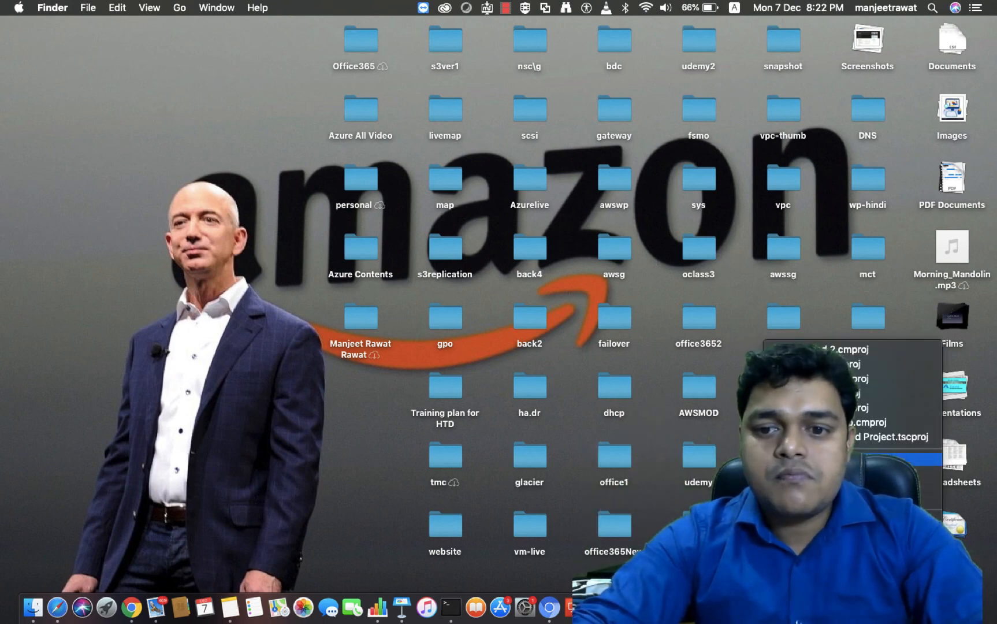